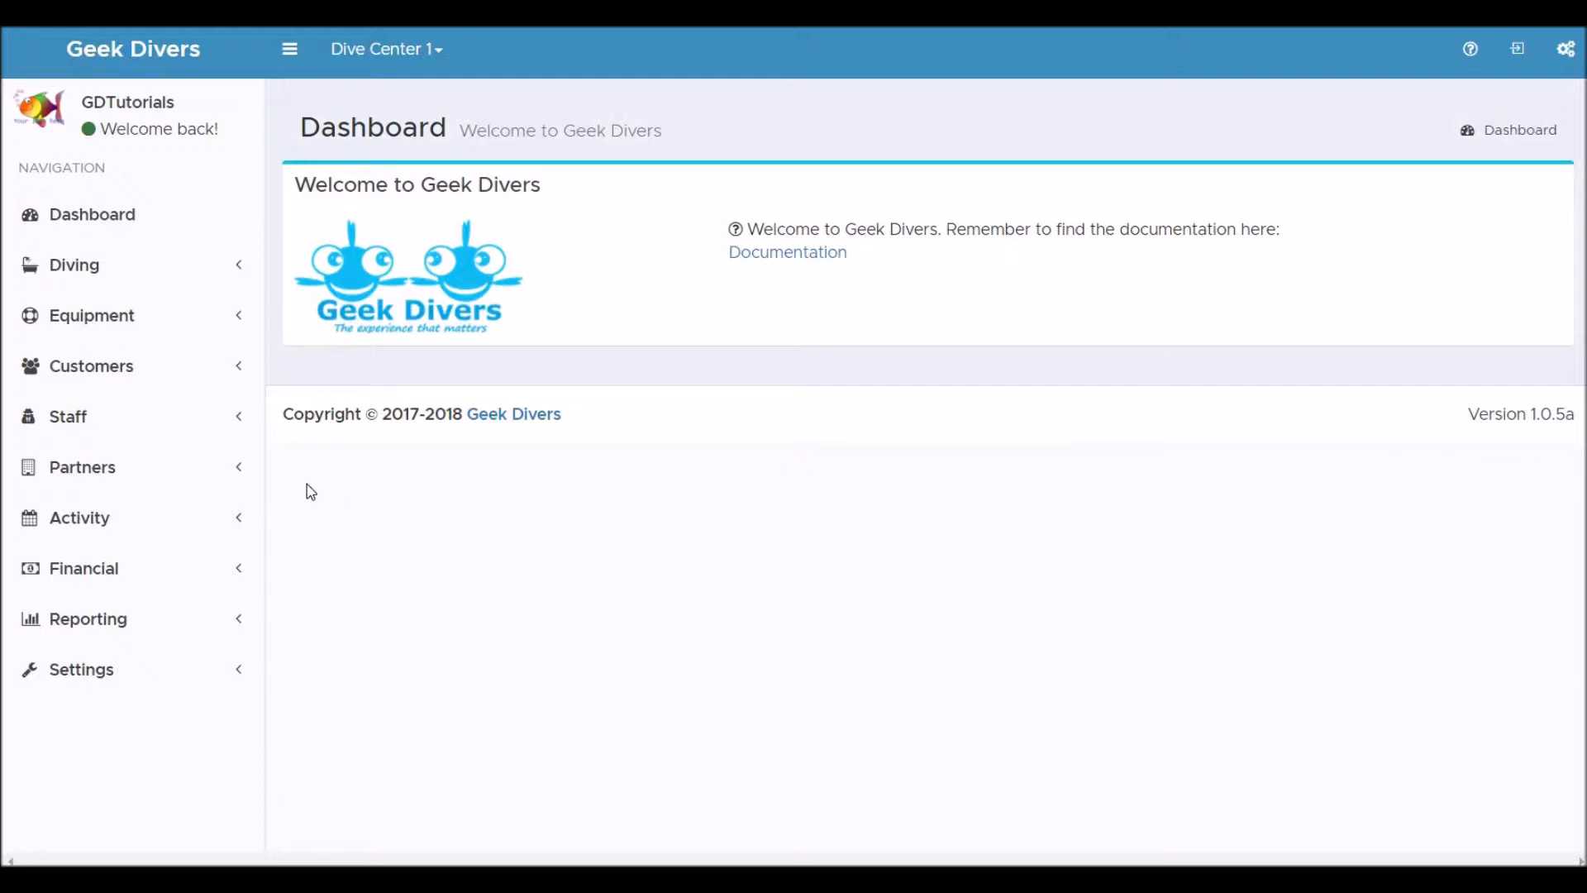
# Close the 12 September course "PADI OW Course 4 local boat dives" in the list of all activities
pyautogui.click(81, 519)
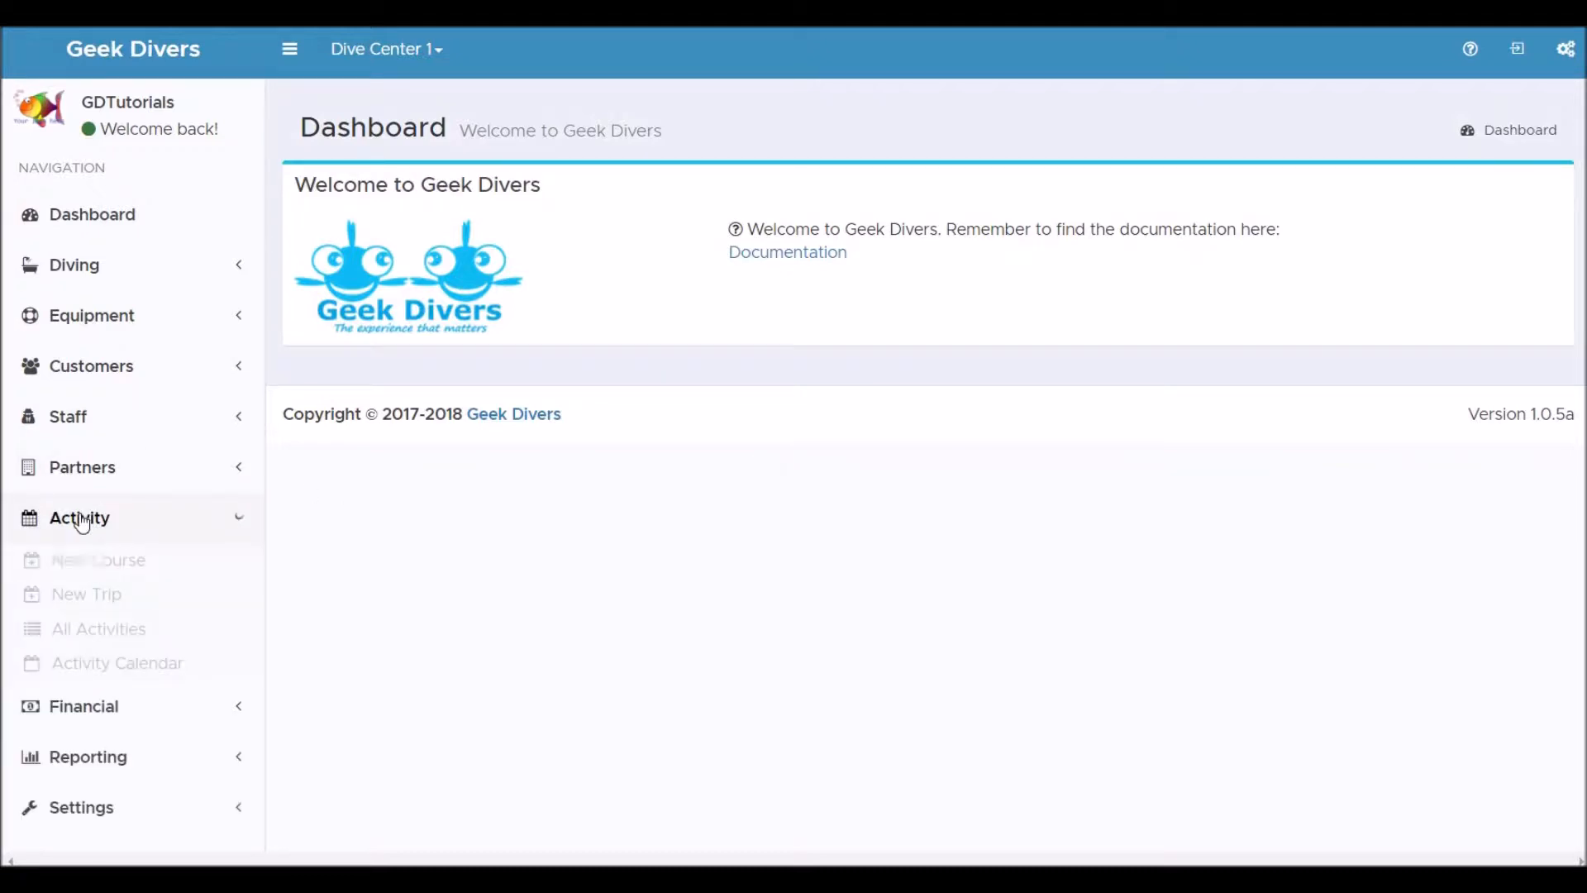
pyautogui.click(78, 631)
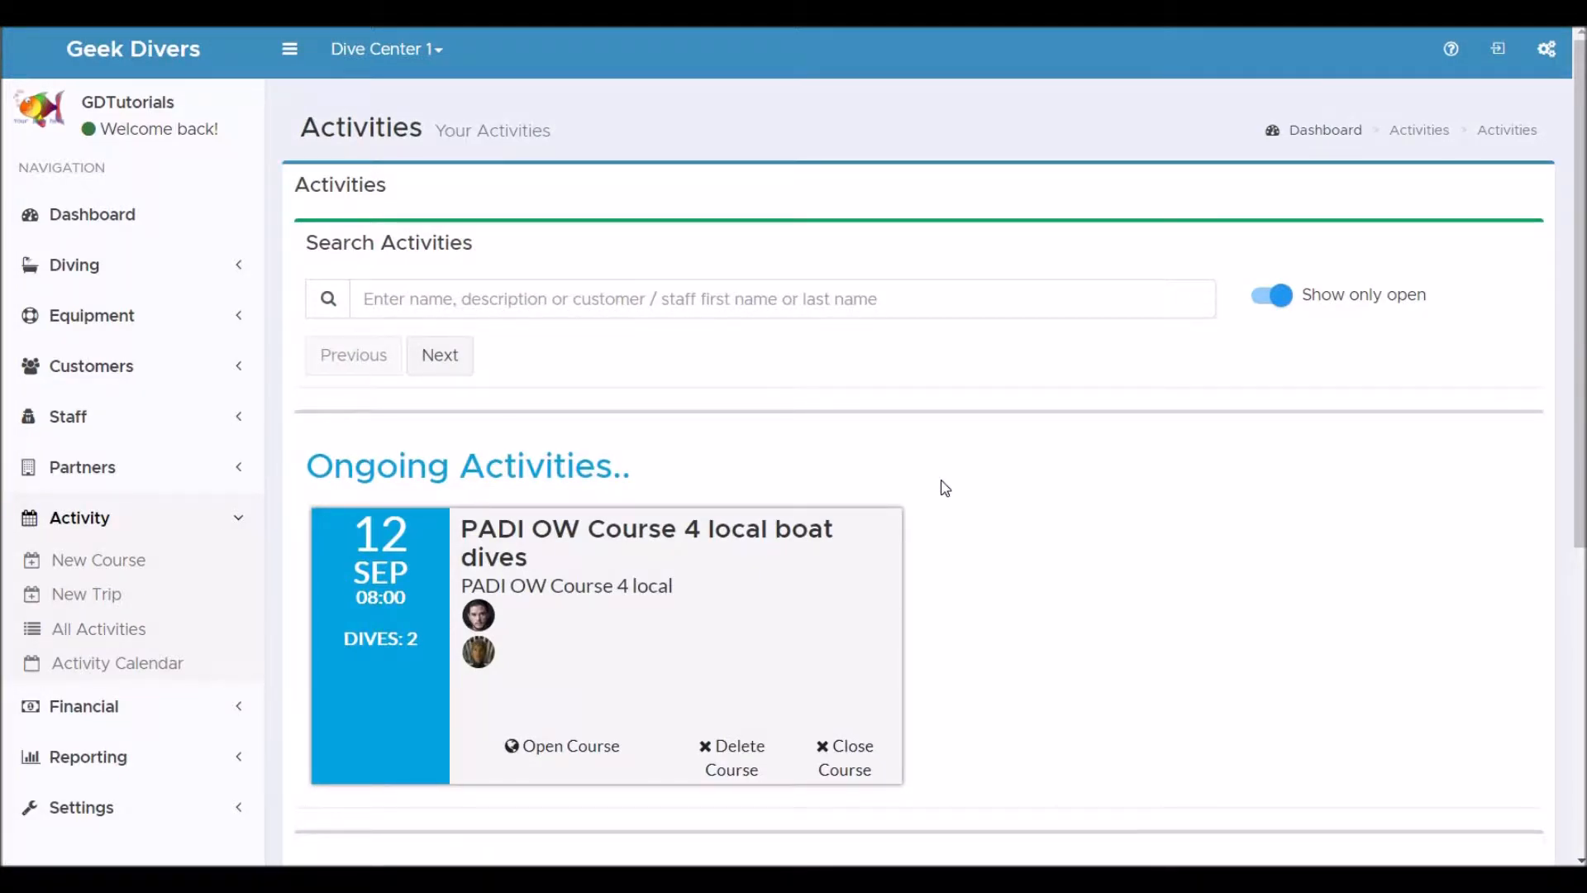
pyautogui.scroll(-4, 945, 487)
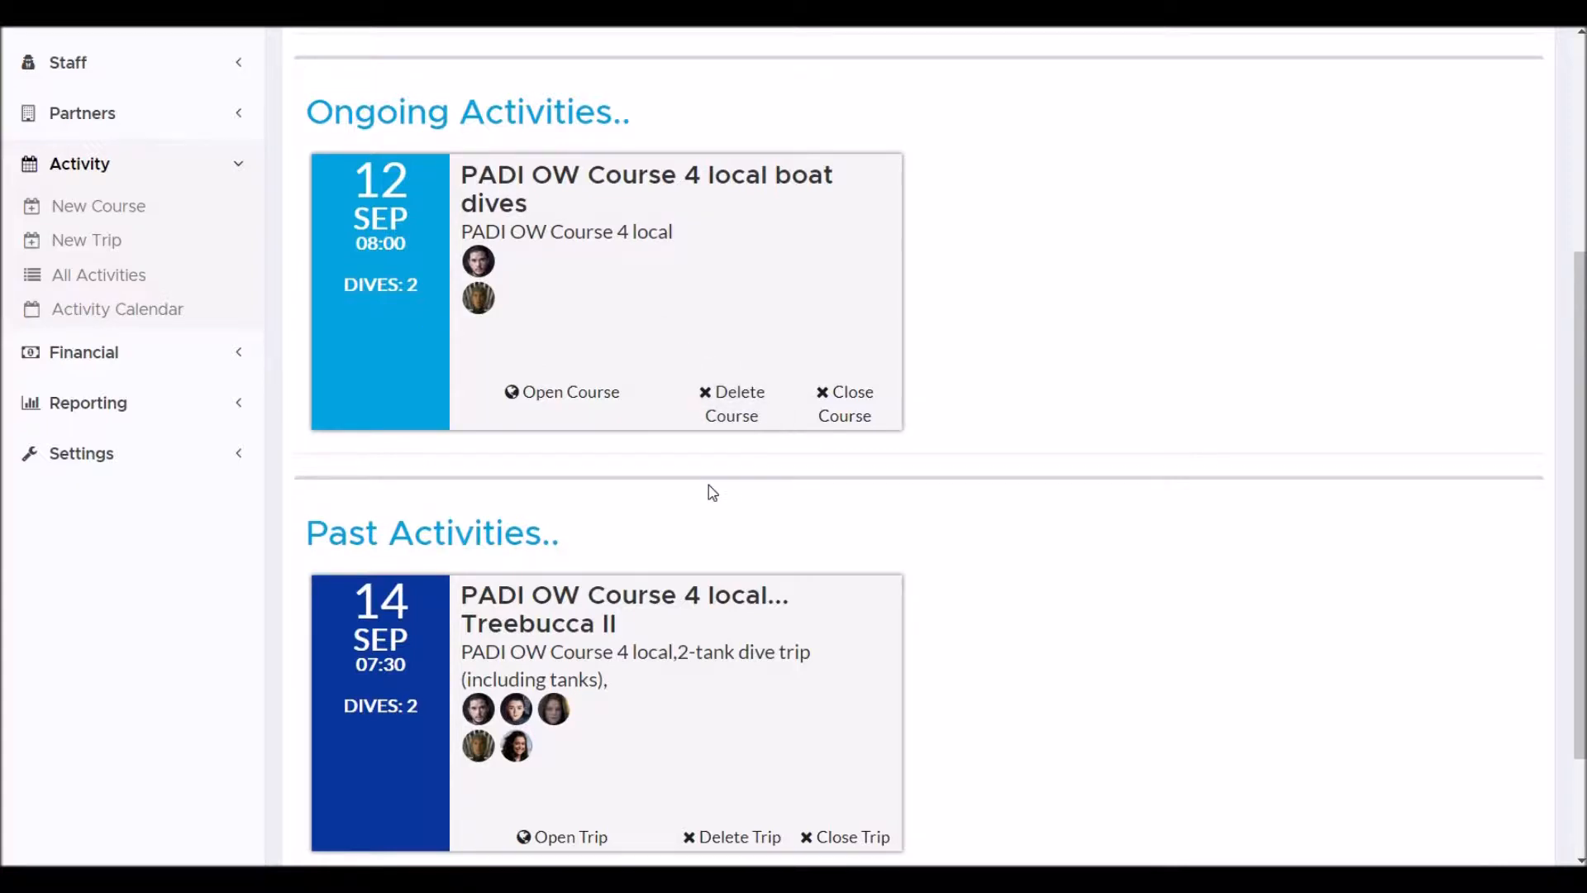
pyautogui.scroll(-3, 712, 493)
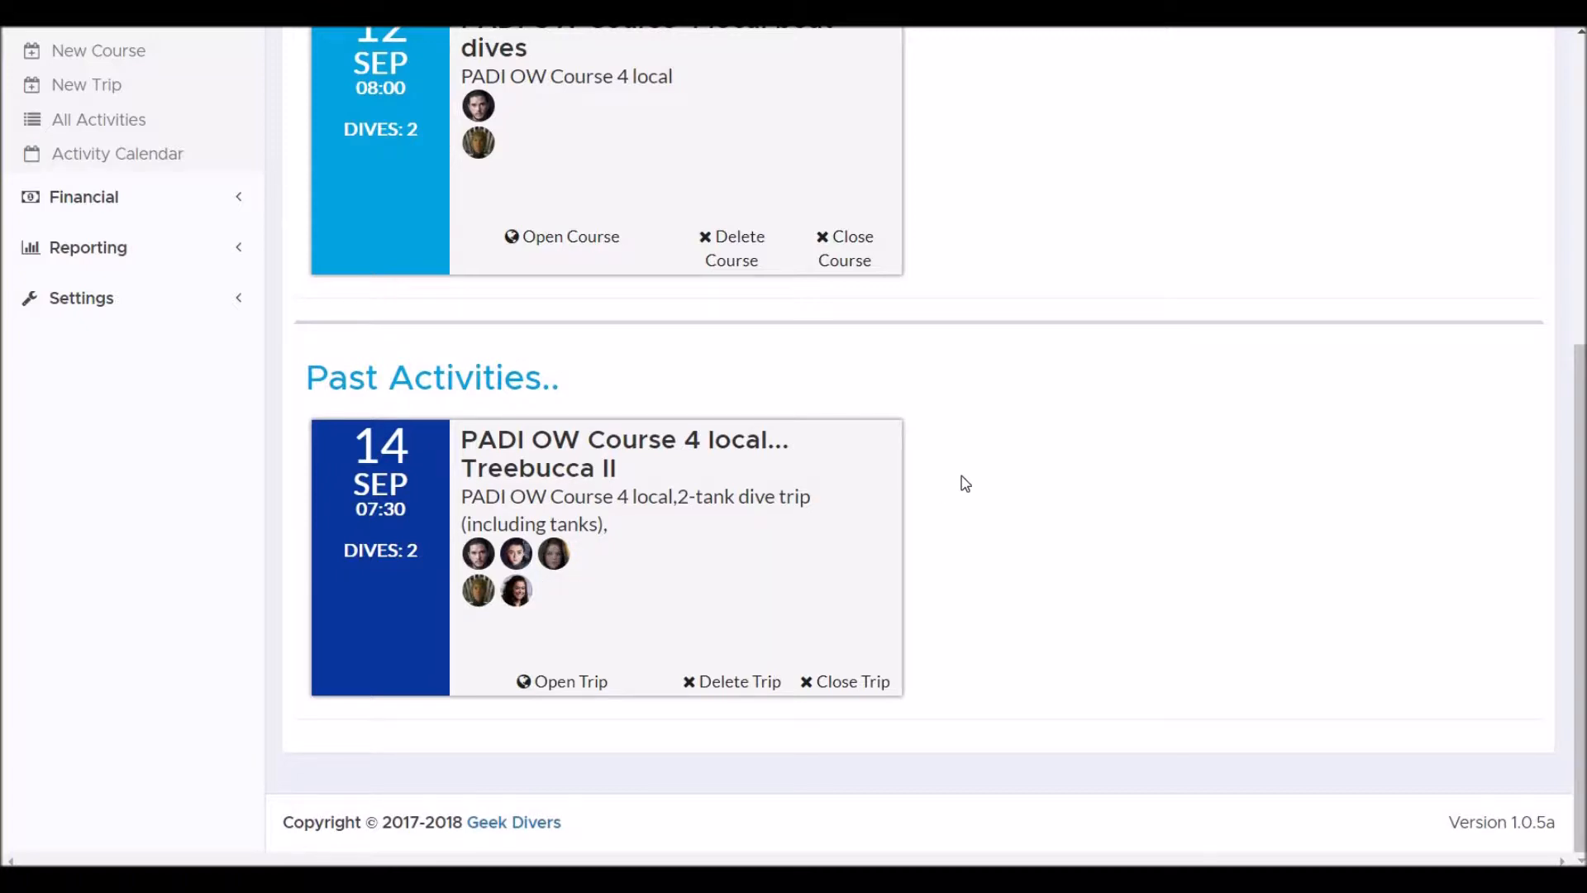
pyautogui.scroll(4, 963, 483)
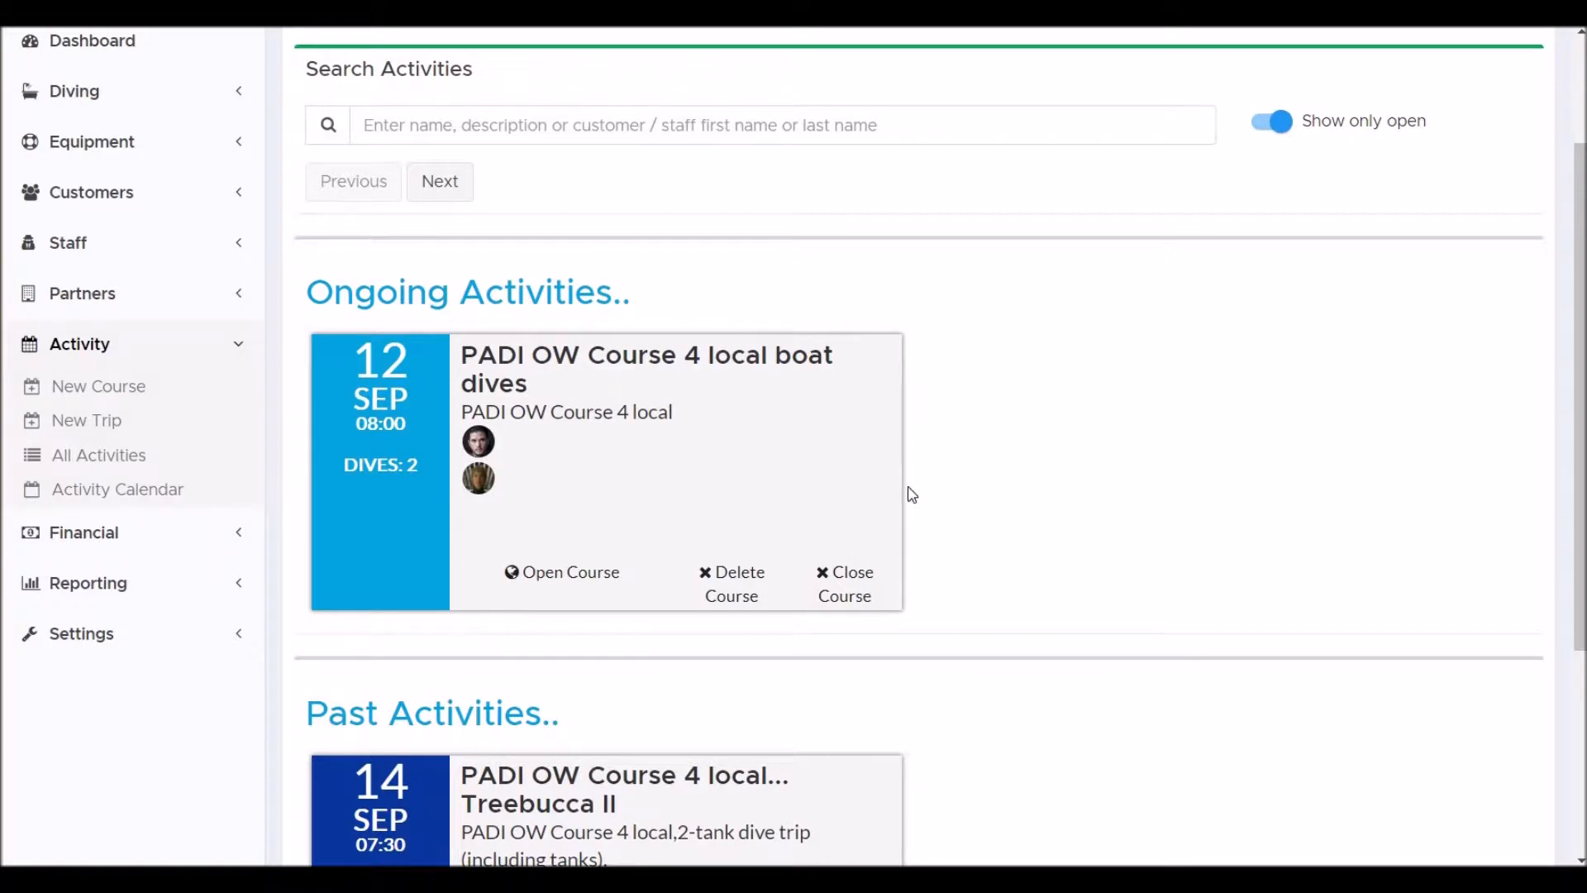
pyautogui.click(870, 589)
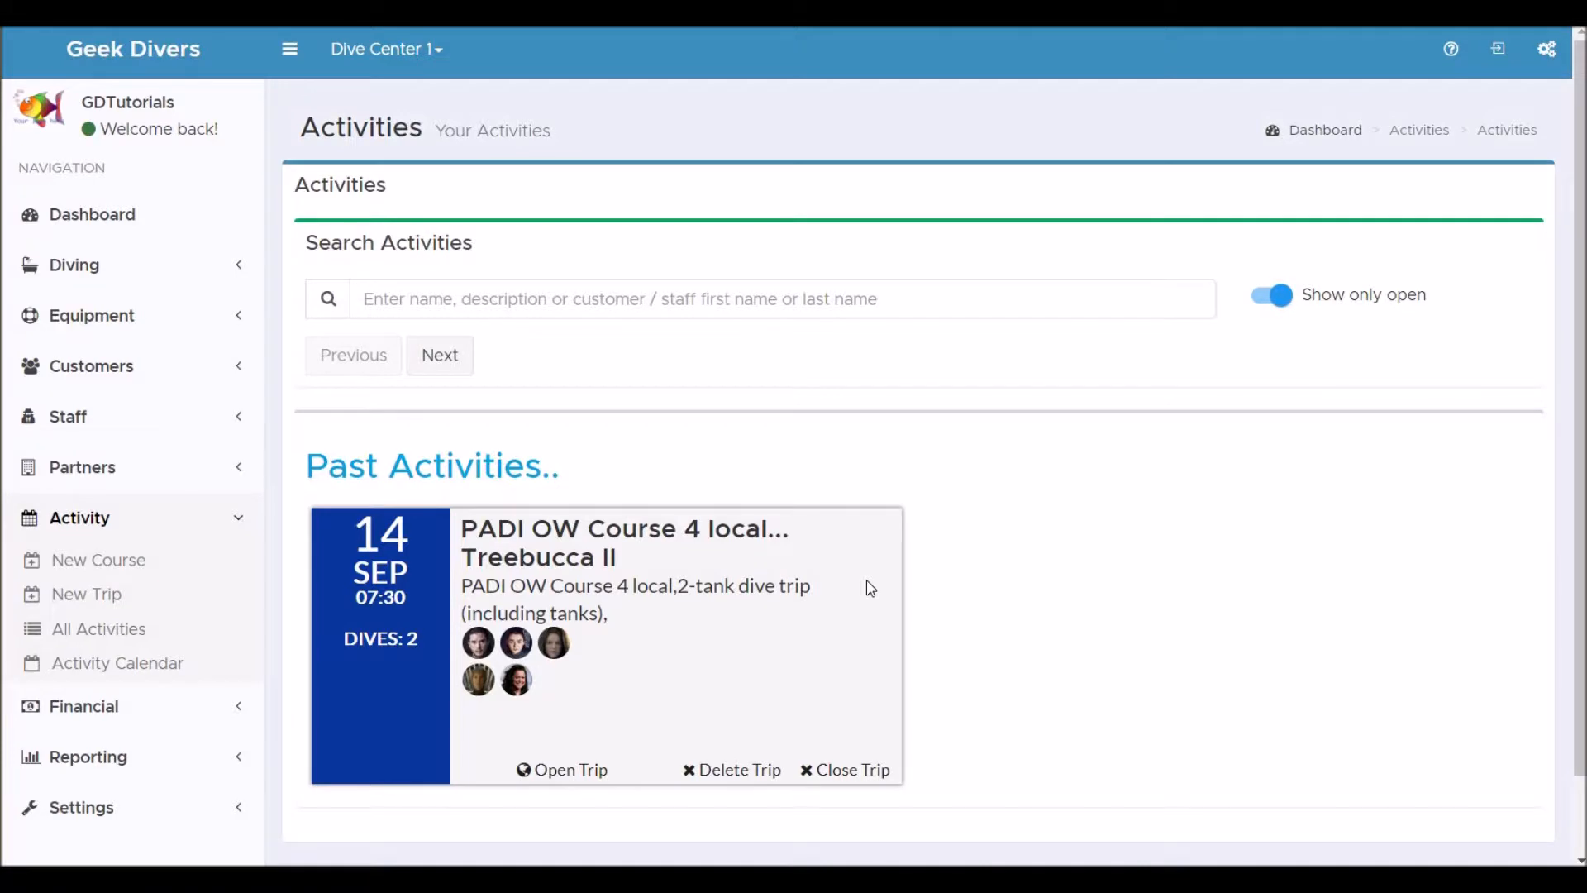
# View the payslip of the third staff member listed under open staff payments to check the closed course's commission
pyautogui.click(96, 706)
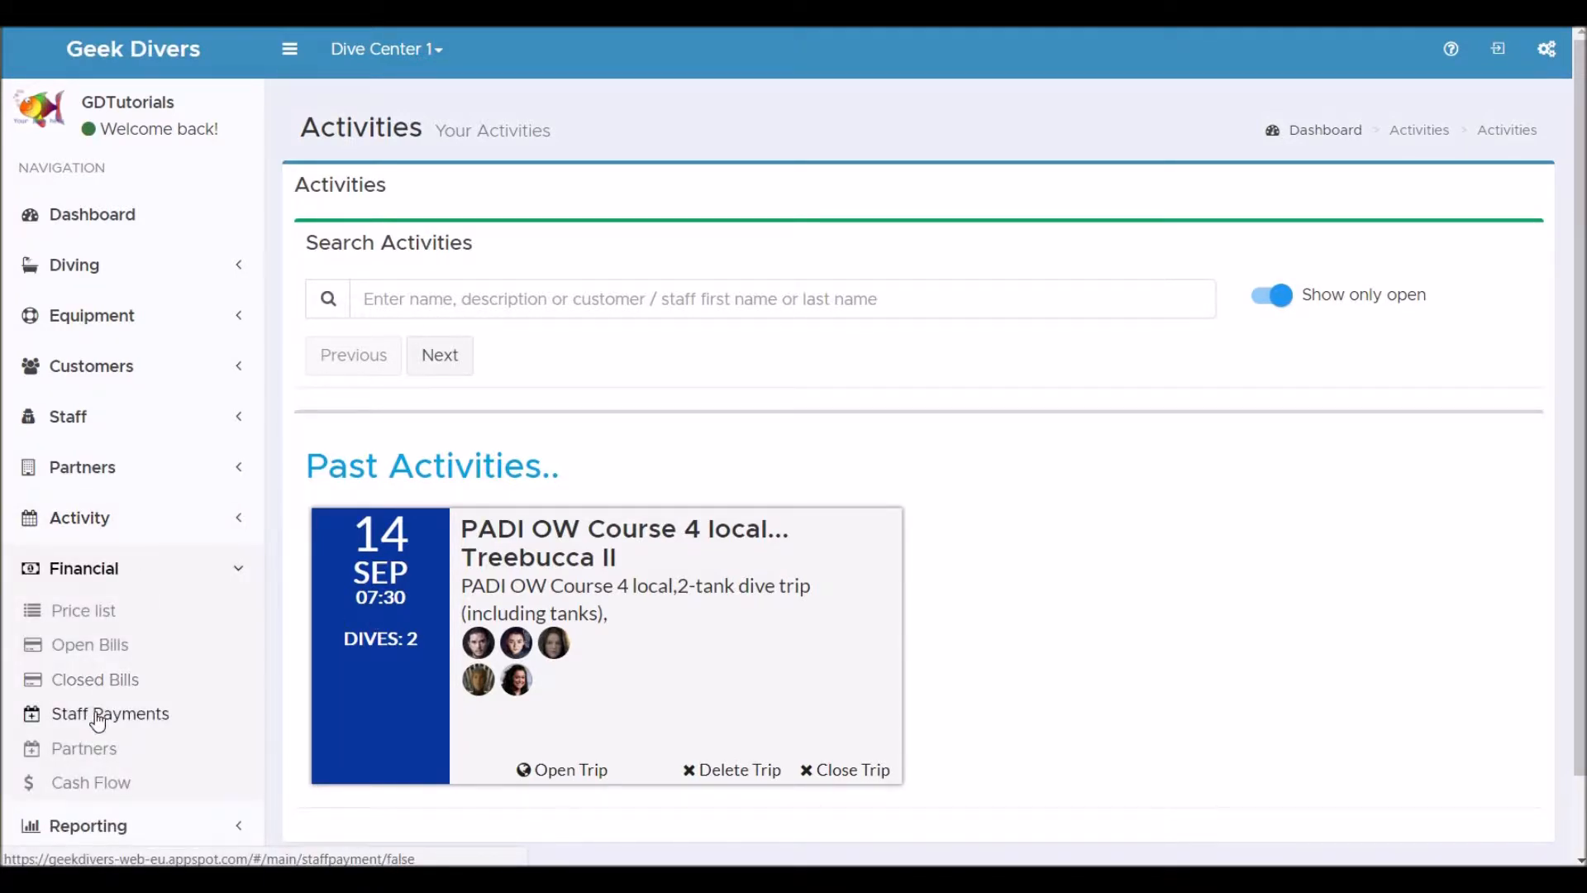
pyautogui.click(97, 716)
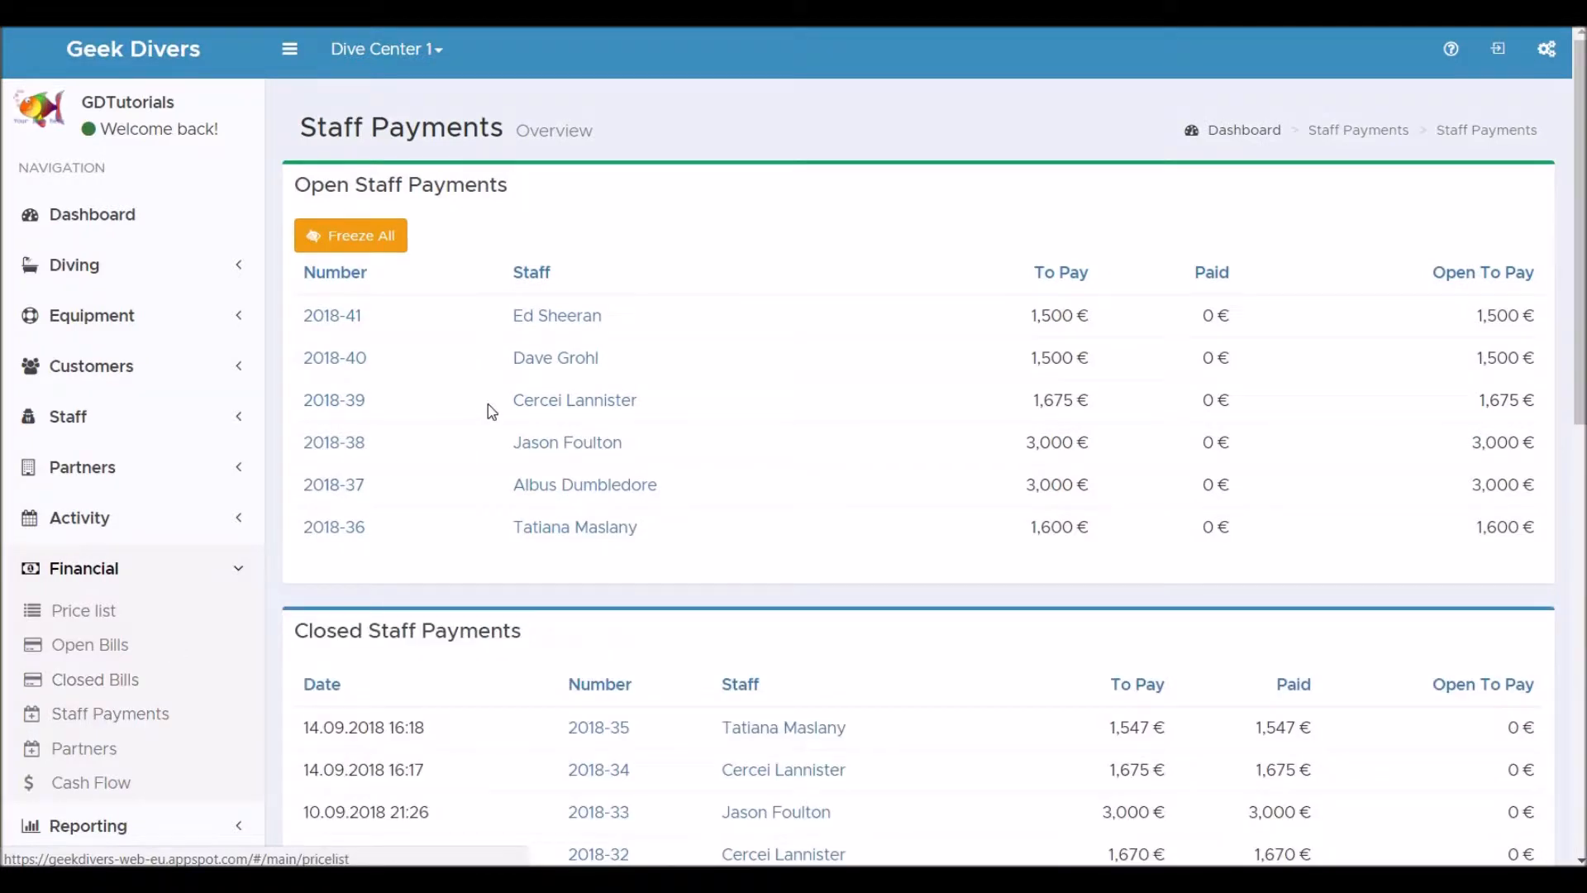
pyautogui.click(582, 405)
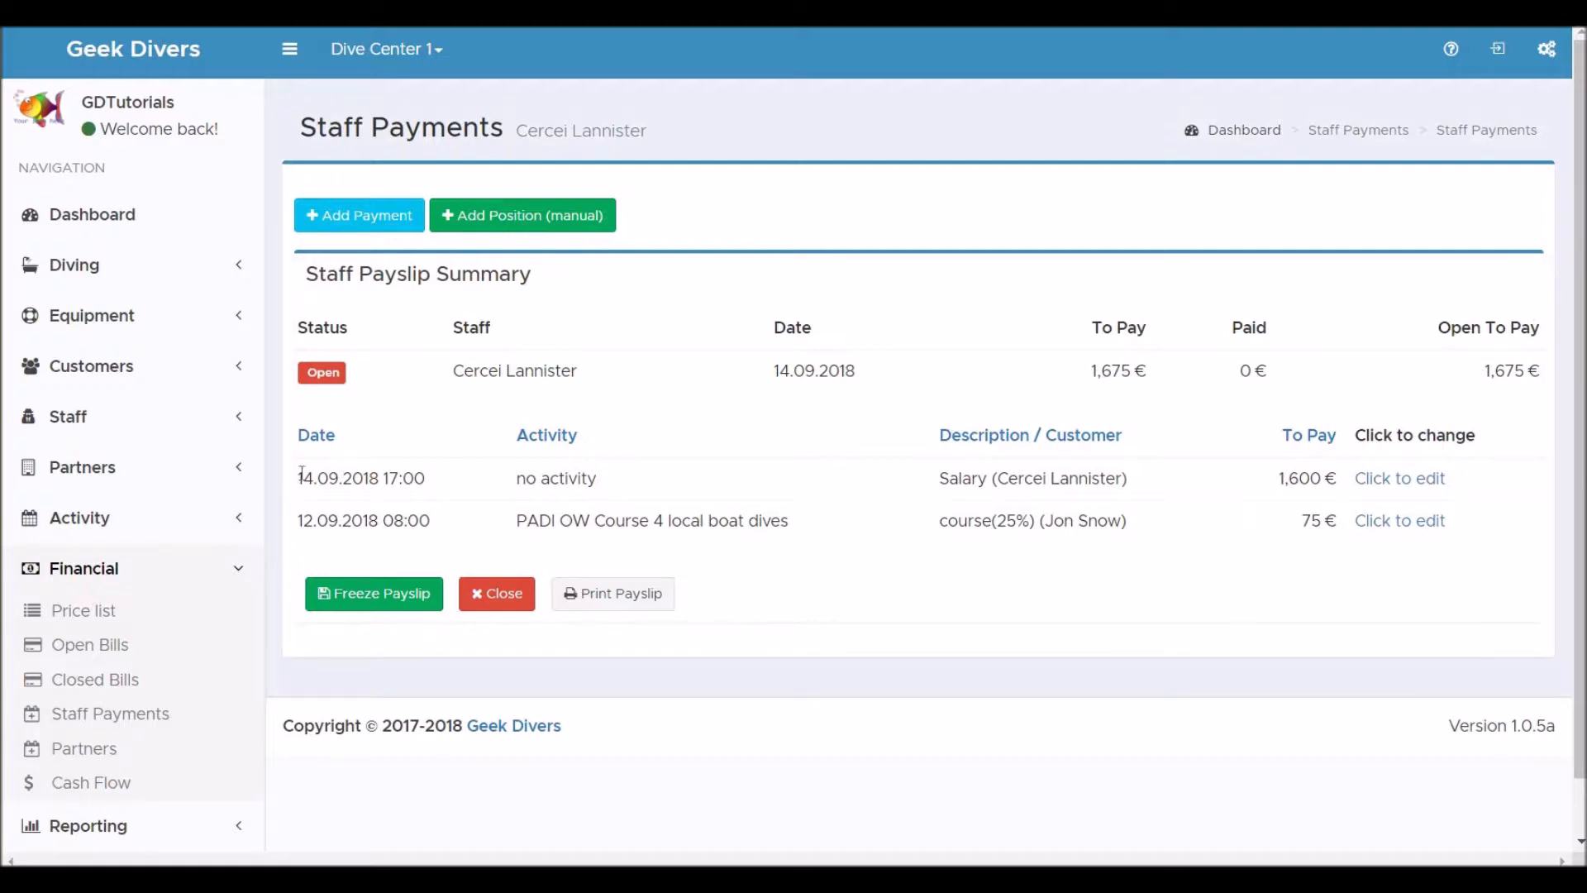
# Open the 14 September Treebucca II trip, change Divesite 2 to Far Garden and switch the transport to TB1
pyautogui.click(80, 533)
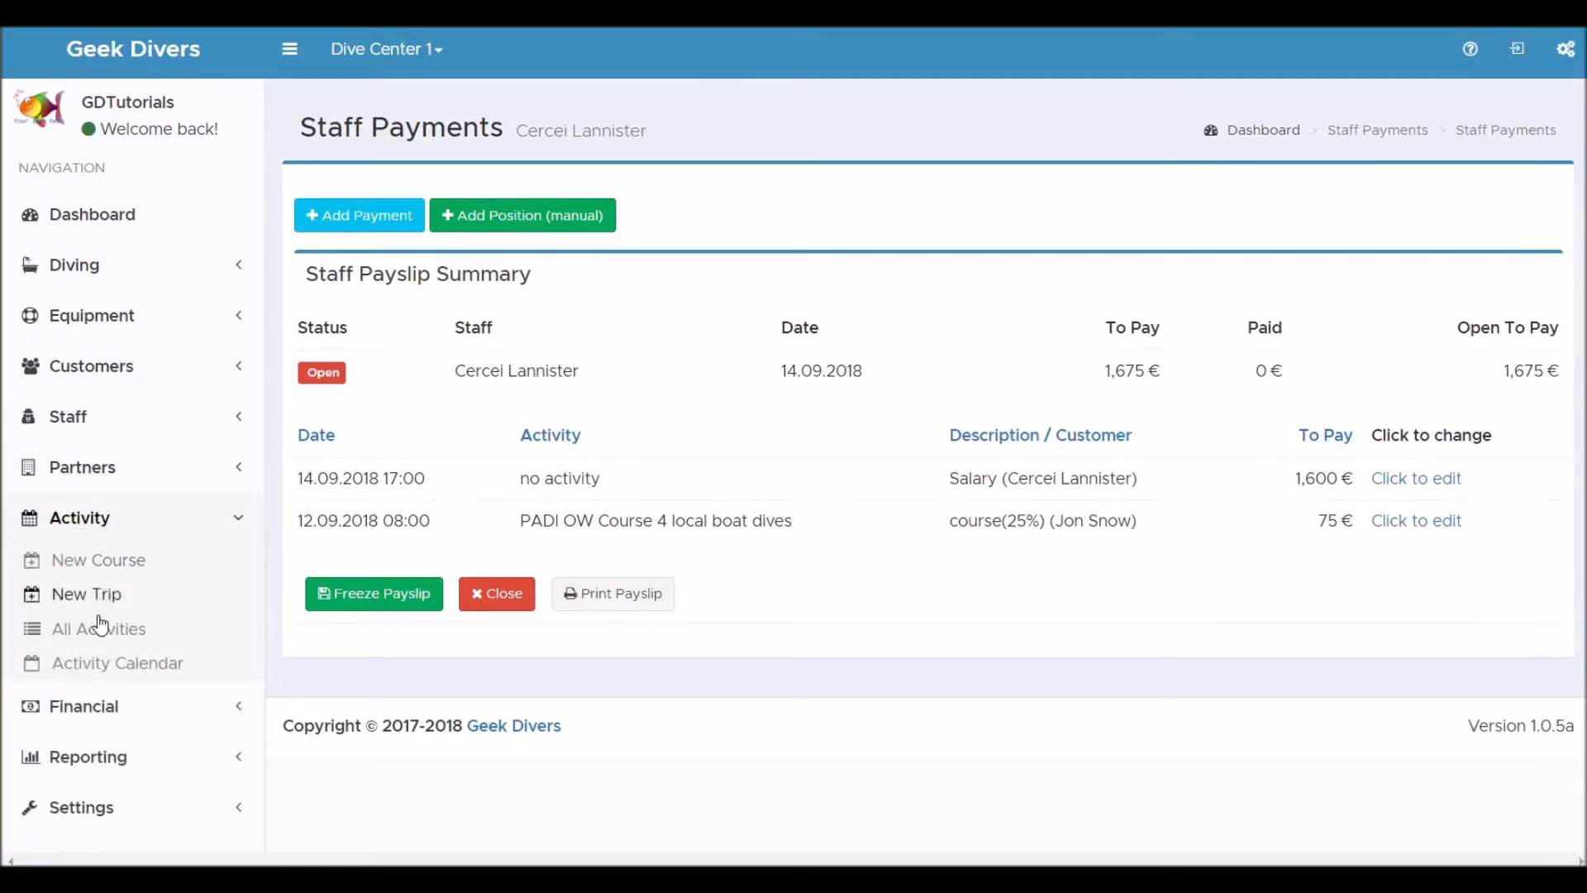
pyautogui.click(100, 630)
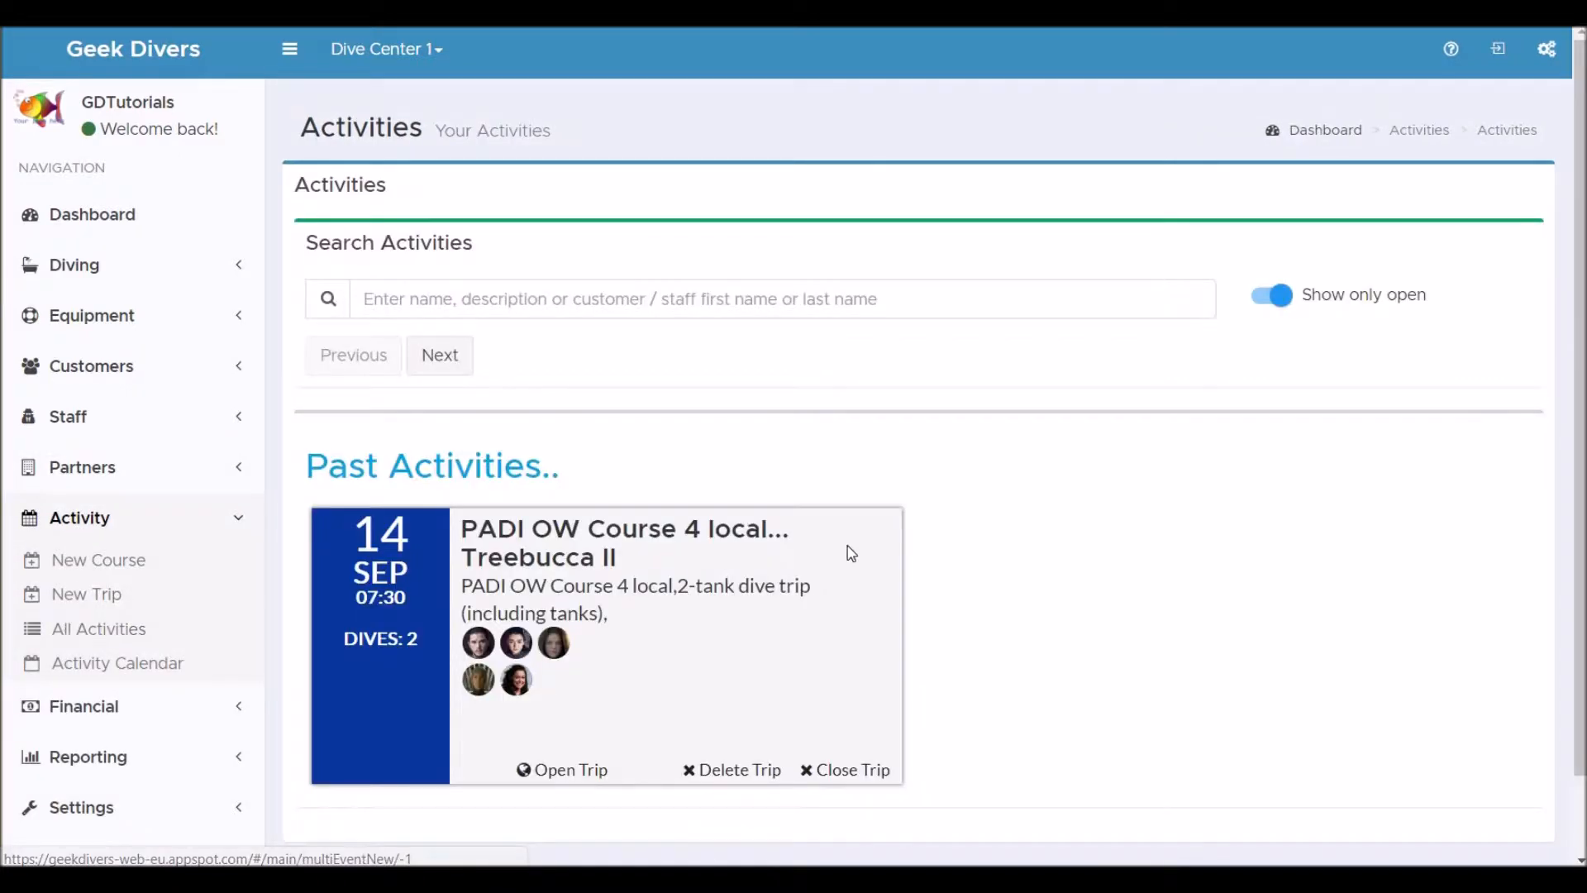
pyautogui.scroll(-2, 852, 552)
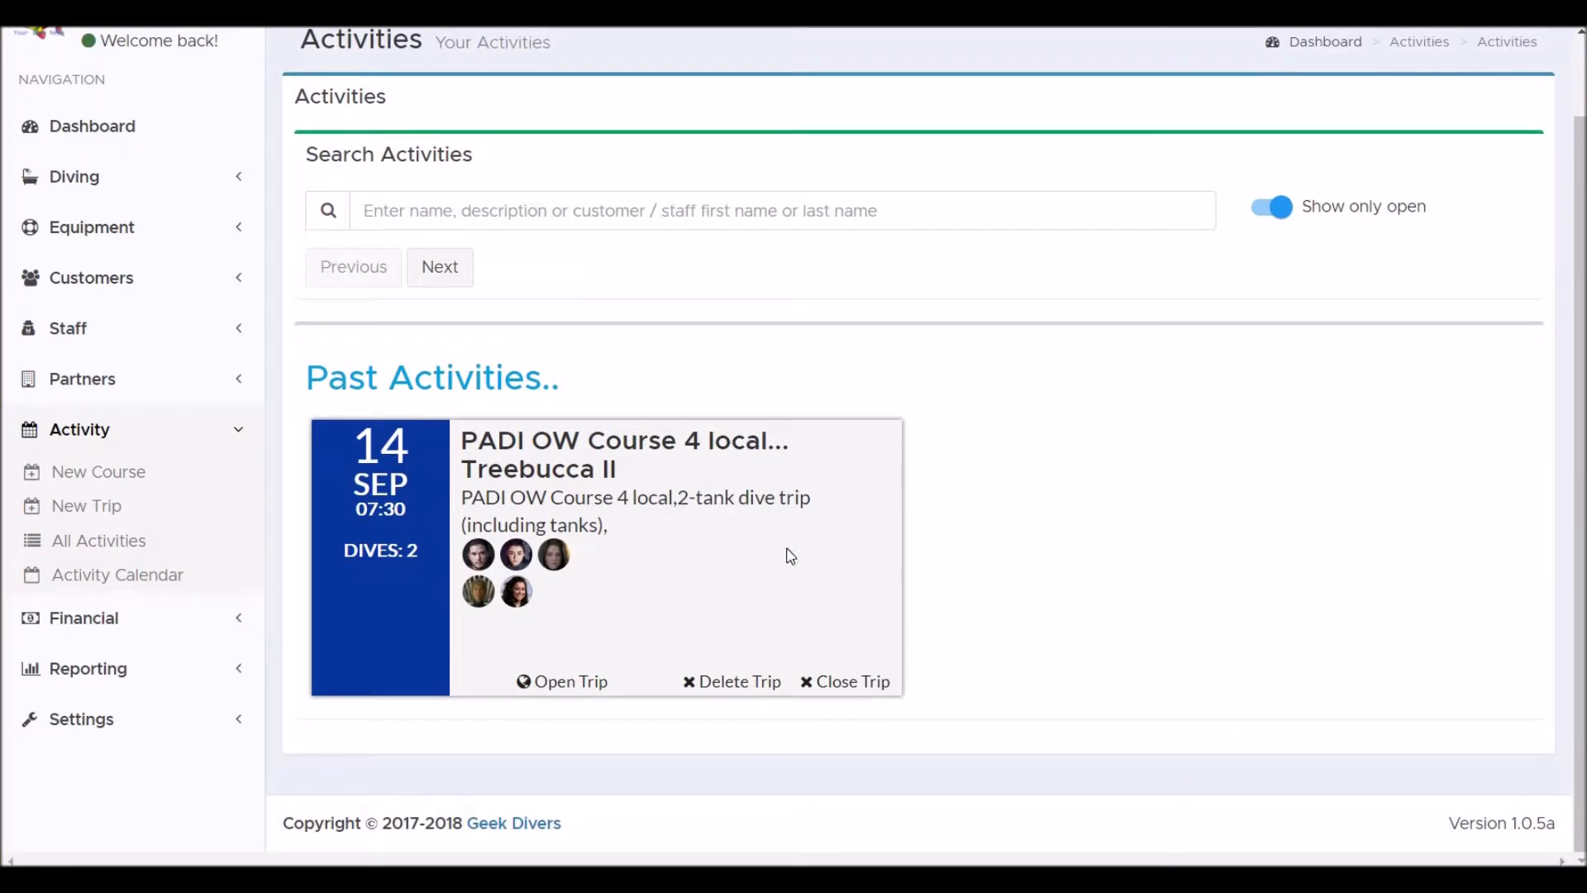
pyautogui.click(578, 683)
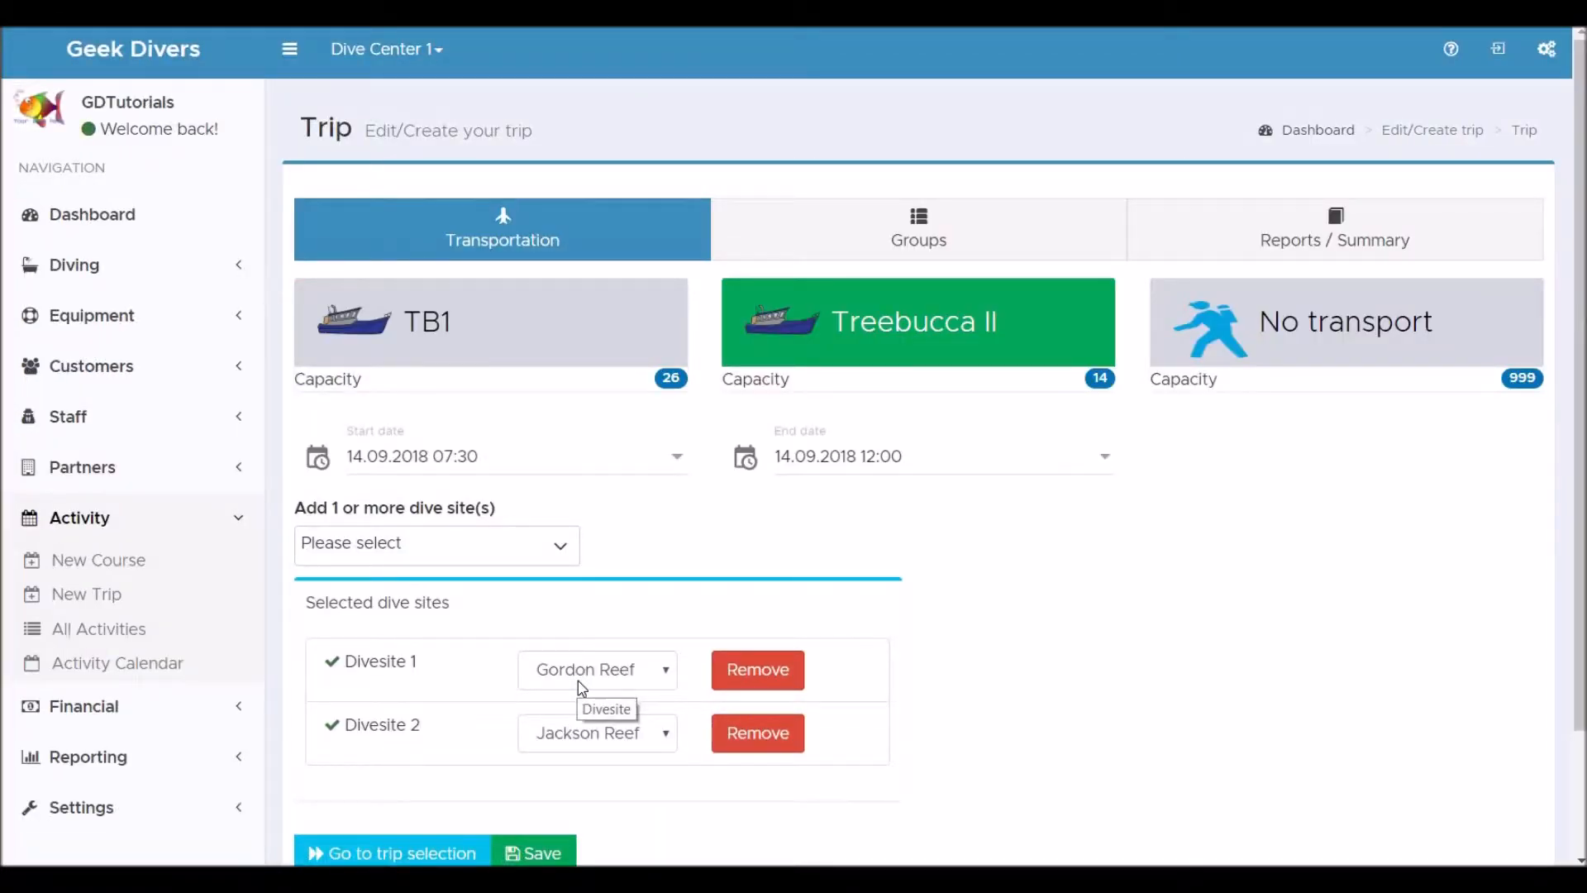
pyautogui.click(643, 737)
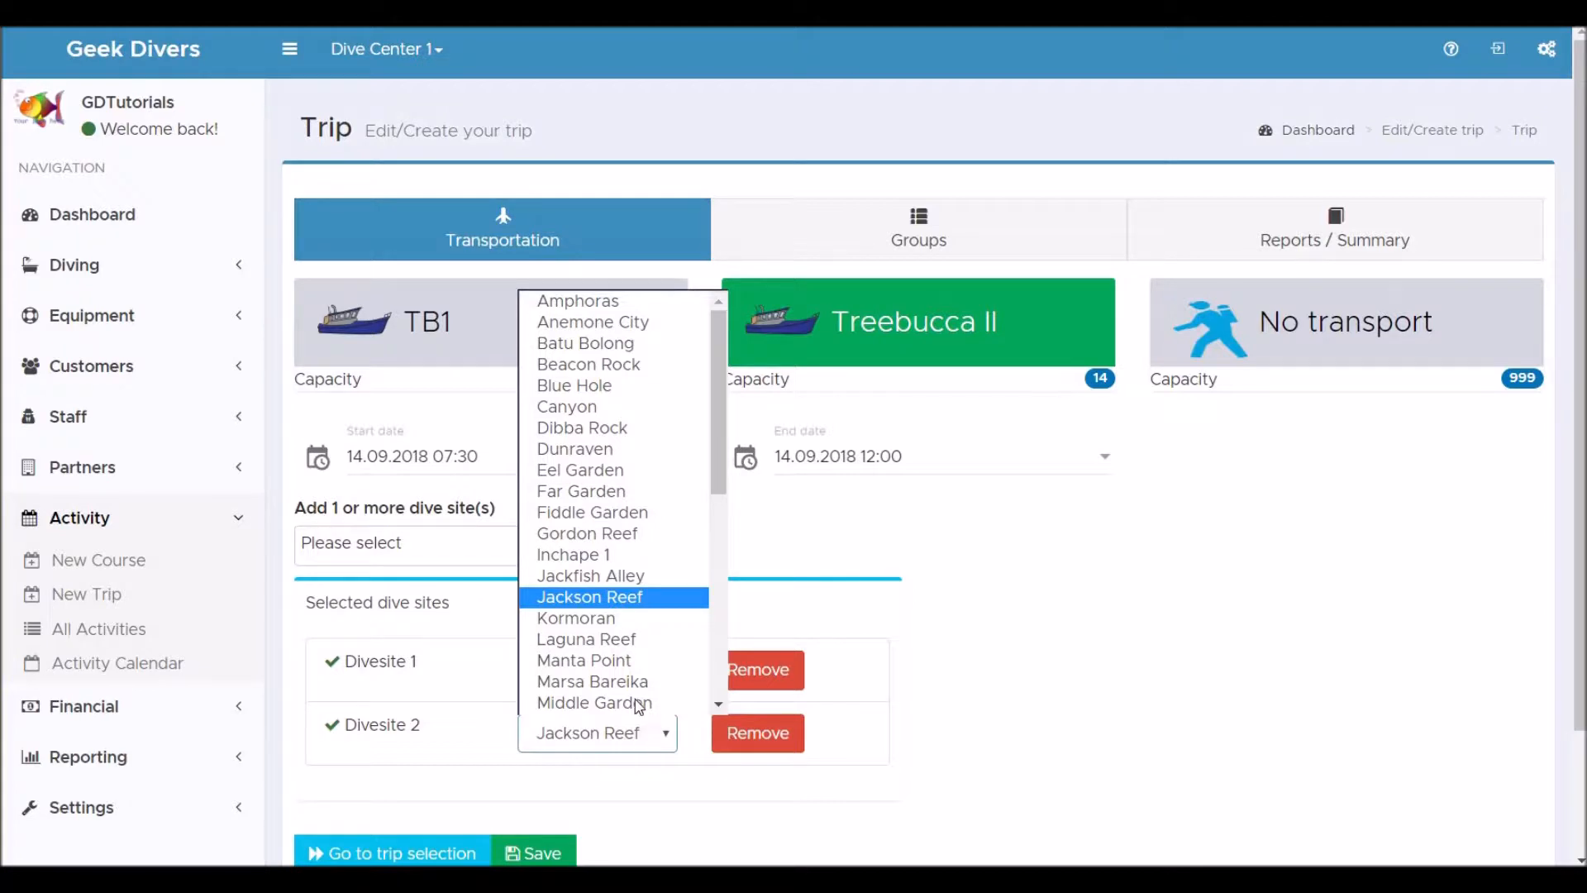
pyautogui.click(643, 493)
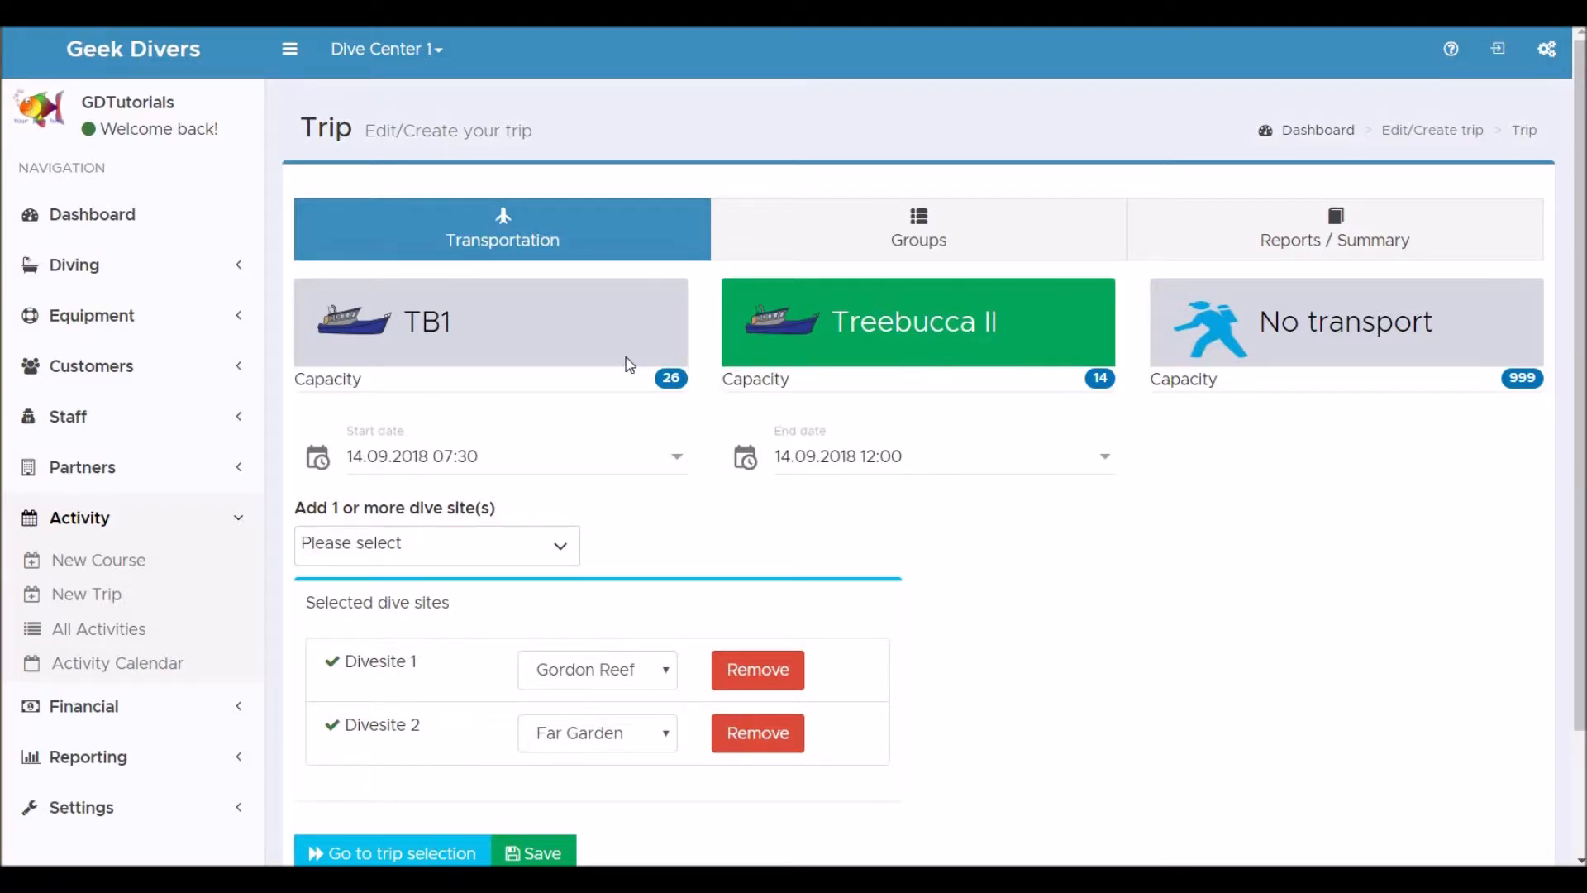
pyautogui.click(611, 329)
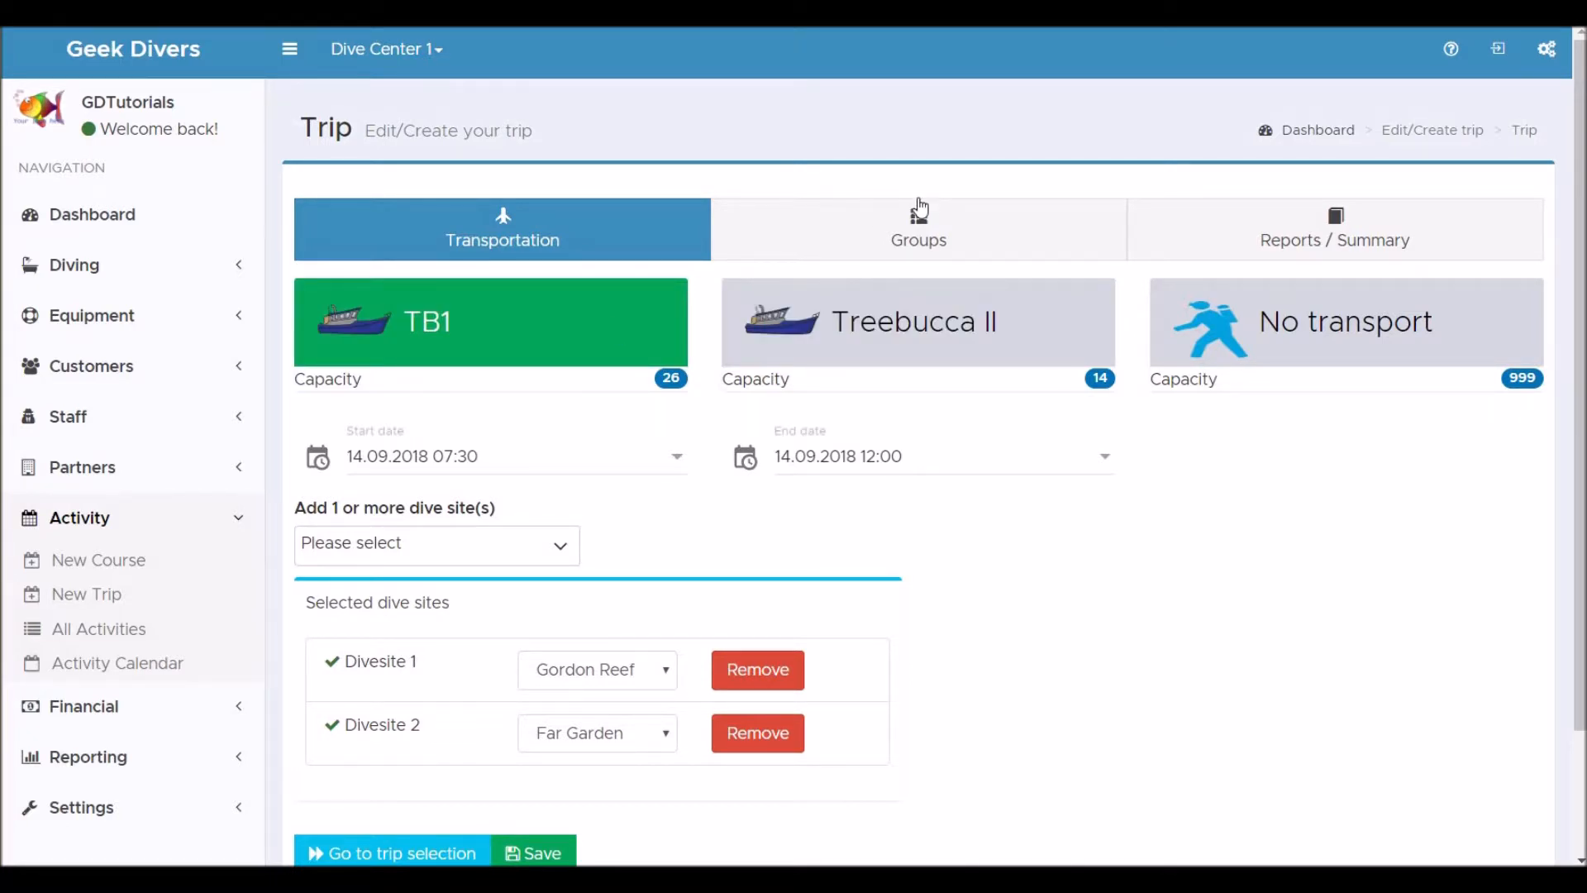
# Remove the second selected customer from the trip's "2-tank dive trip (including tanks)" group and update the group
pyautogui.click(953, 227)
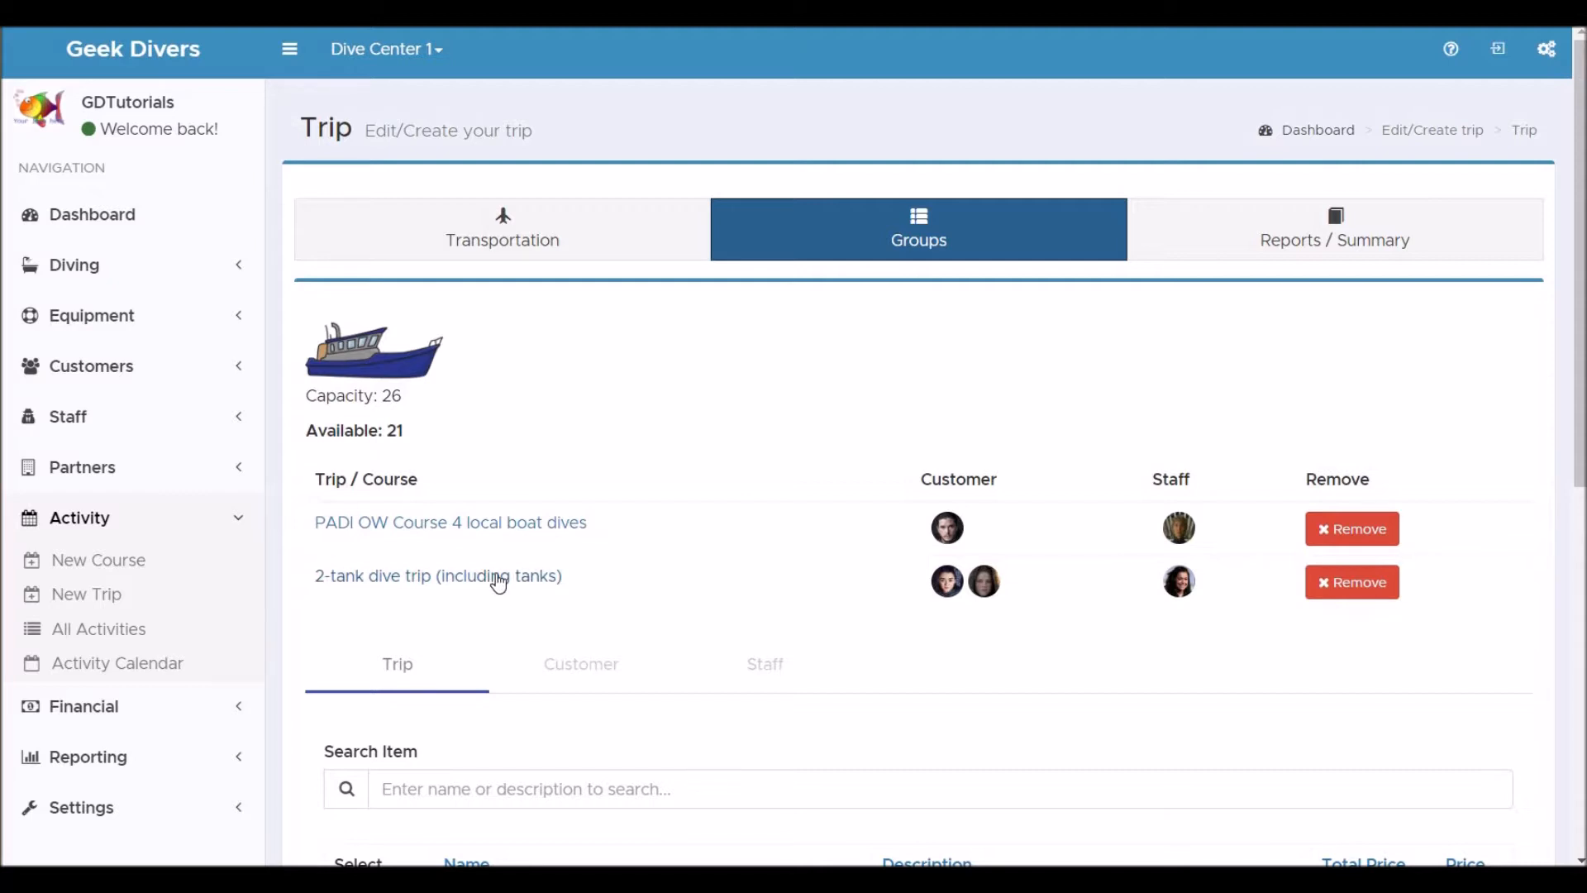
pyautogui.click(498, 582)
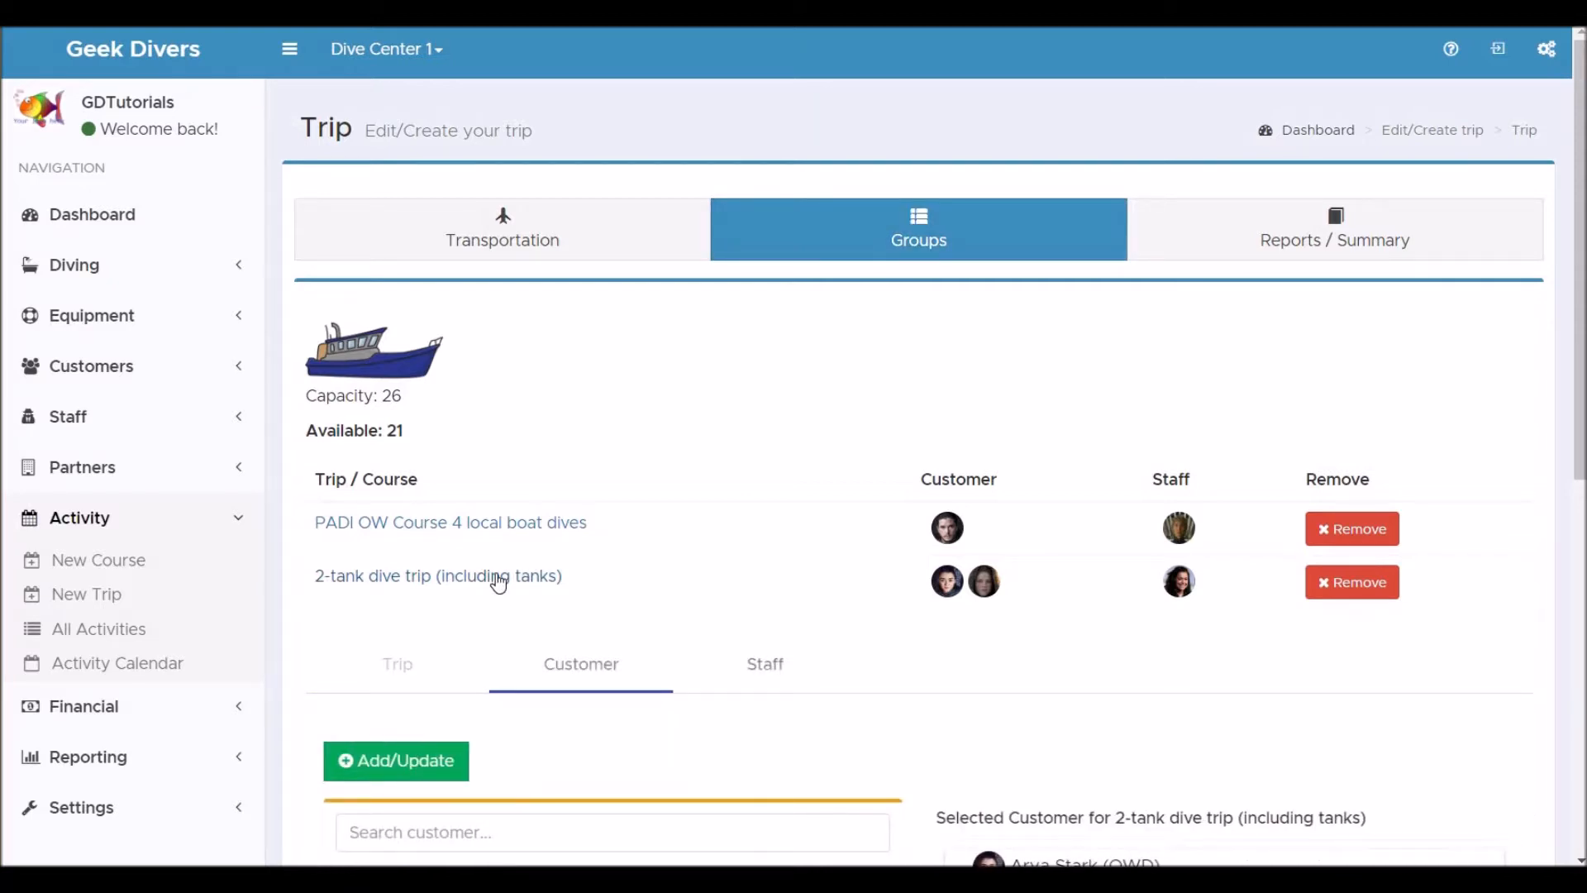
pyautogui.scroll(-5, 708, 620)
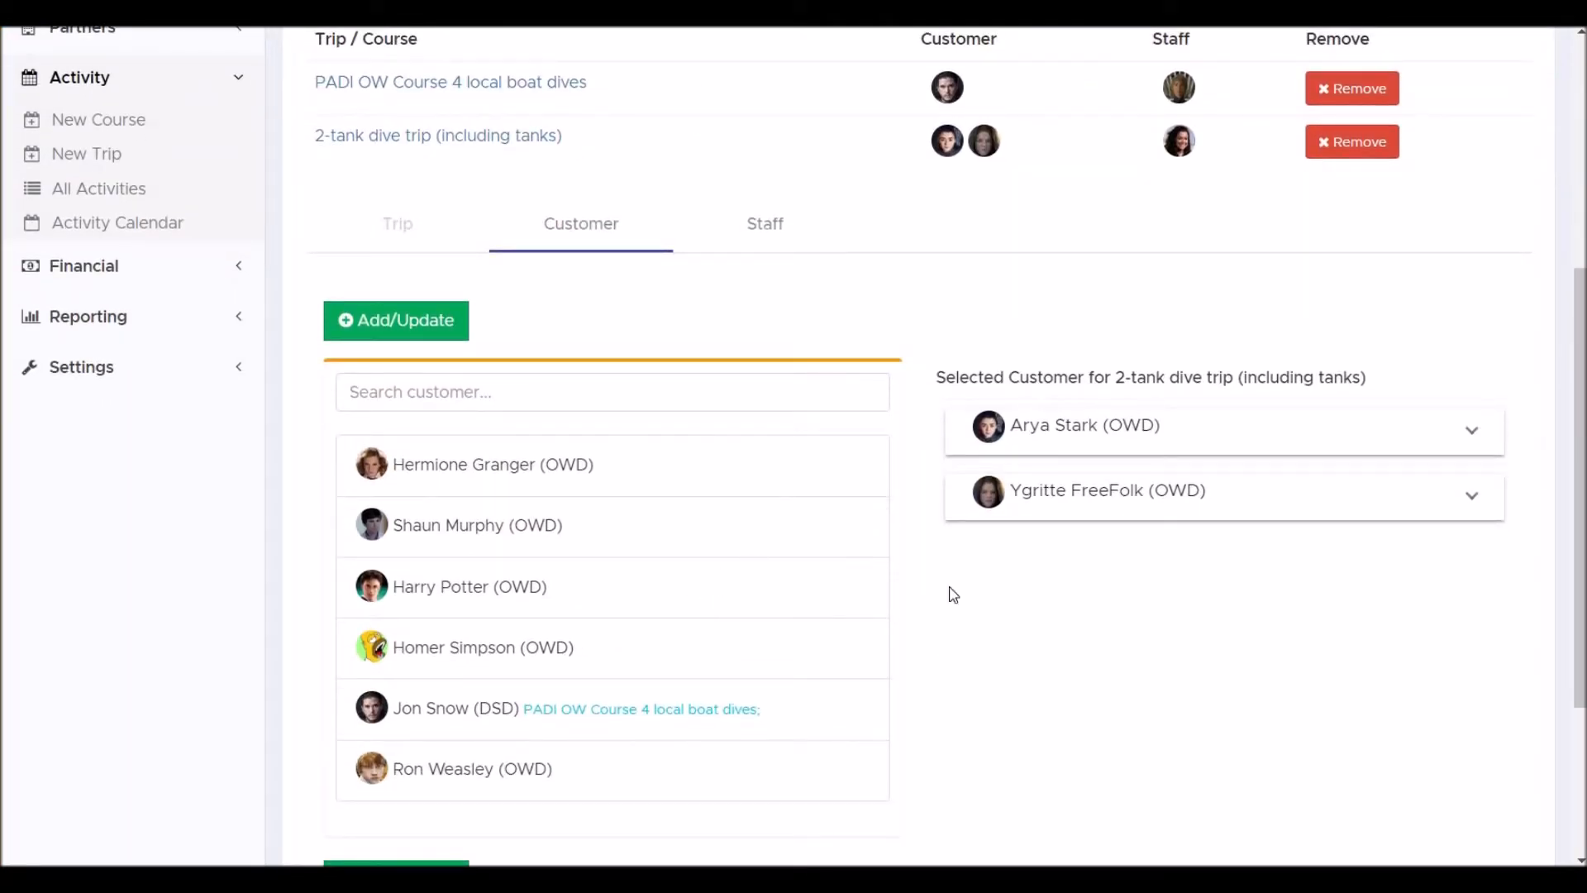
pyautogui.click(1165, 500)
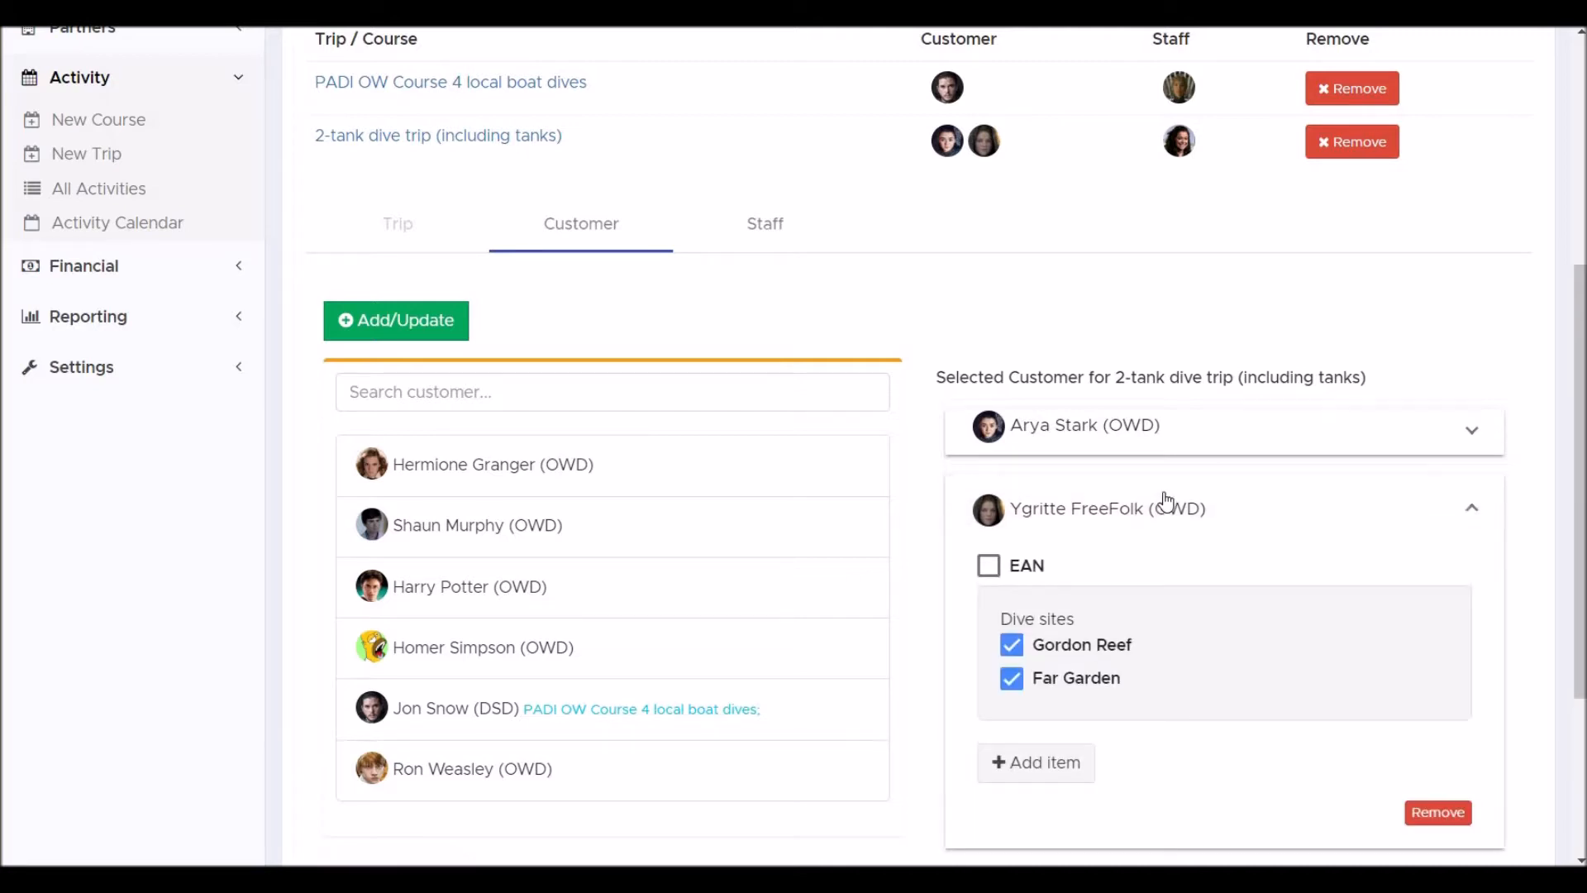
pyautogui.click(1439, 814)
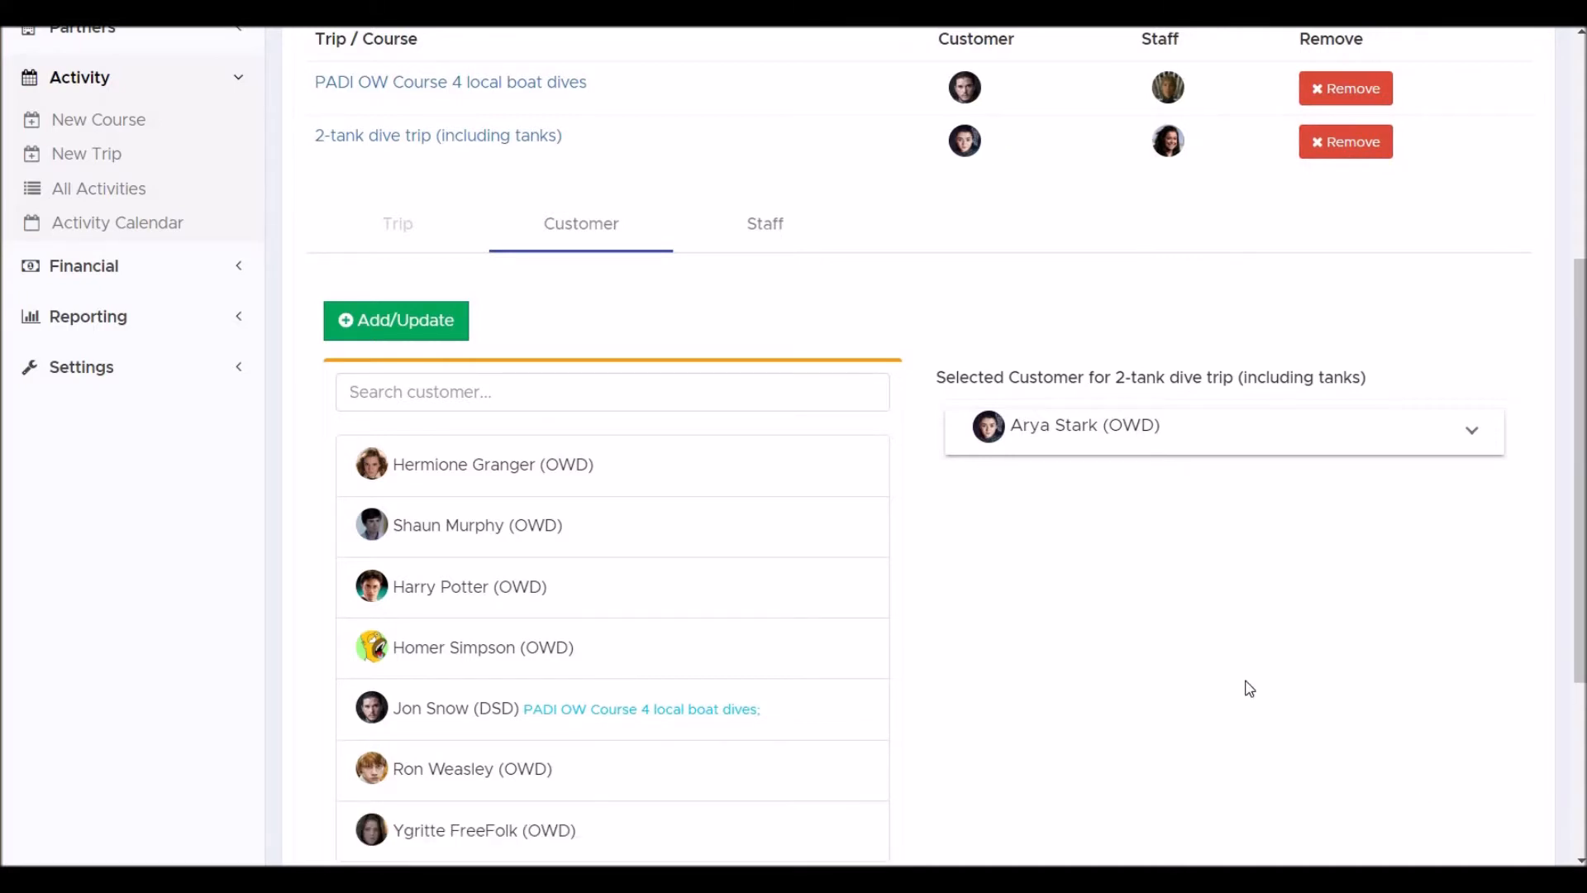
pyautogui.click(429, 335)
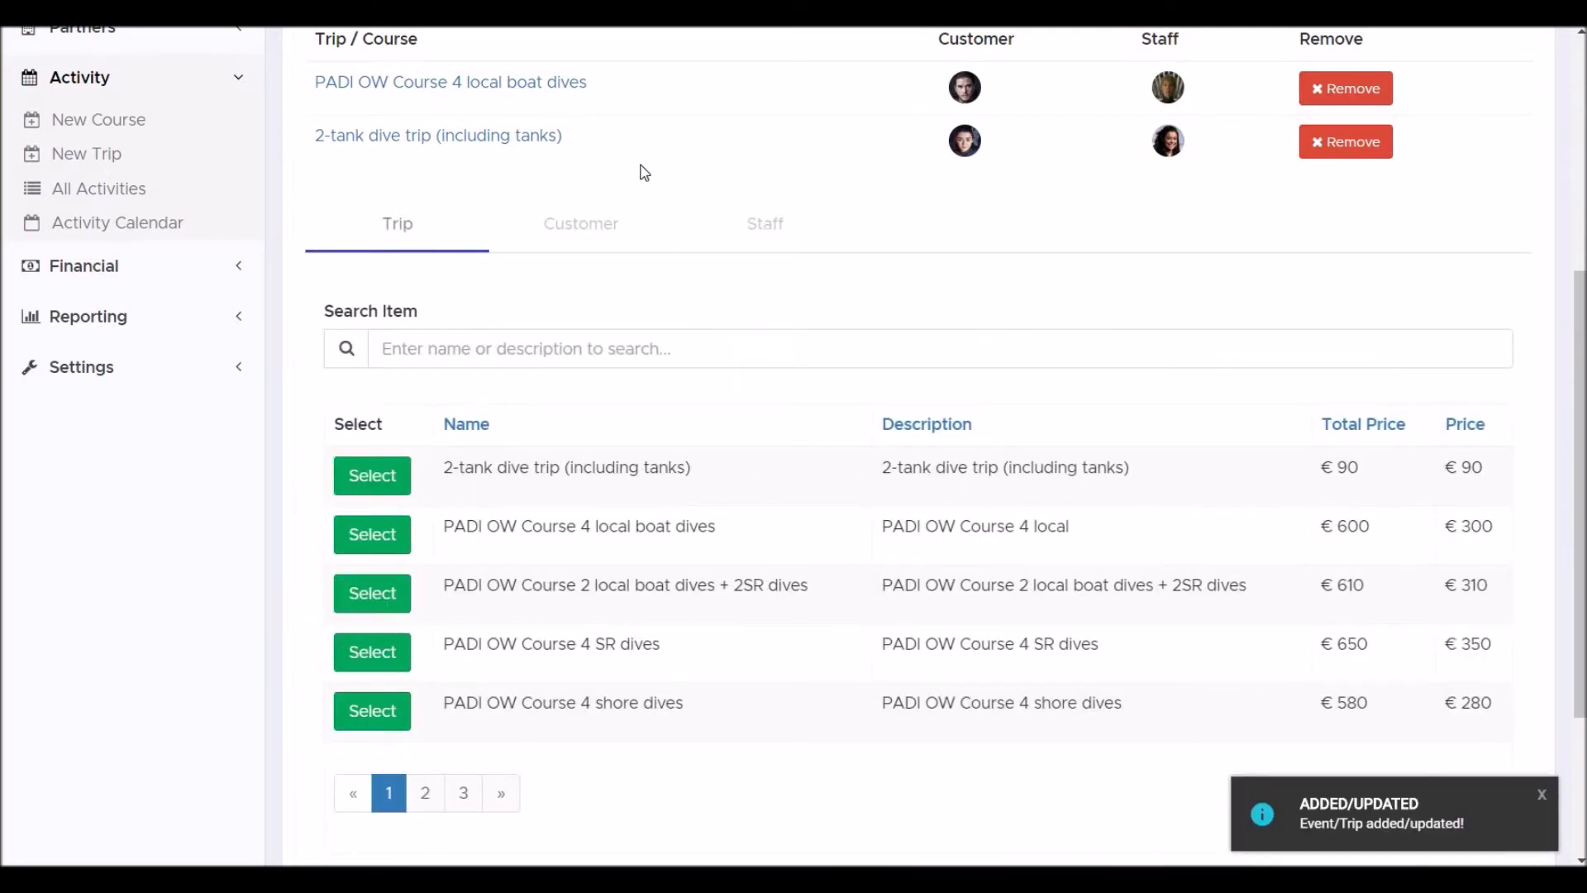
# Save the edited trip and close the 14 September TB1 trip in the list of all activities
pyautogui.scroll(3, 643, 169)
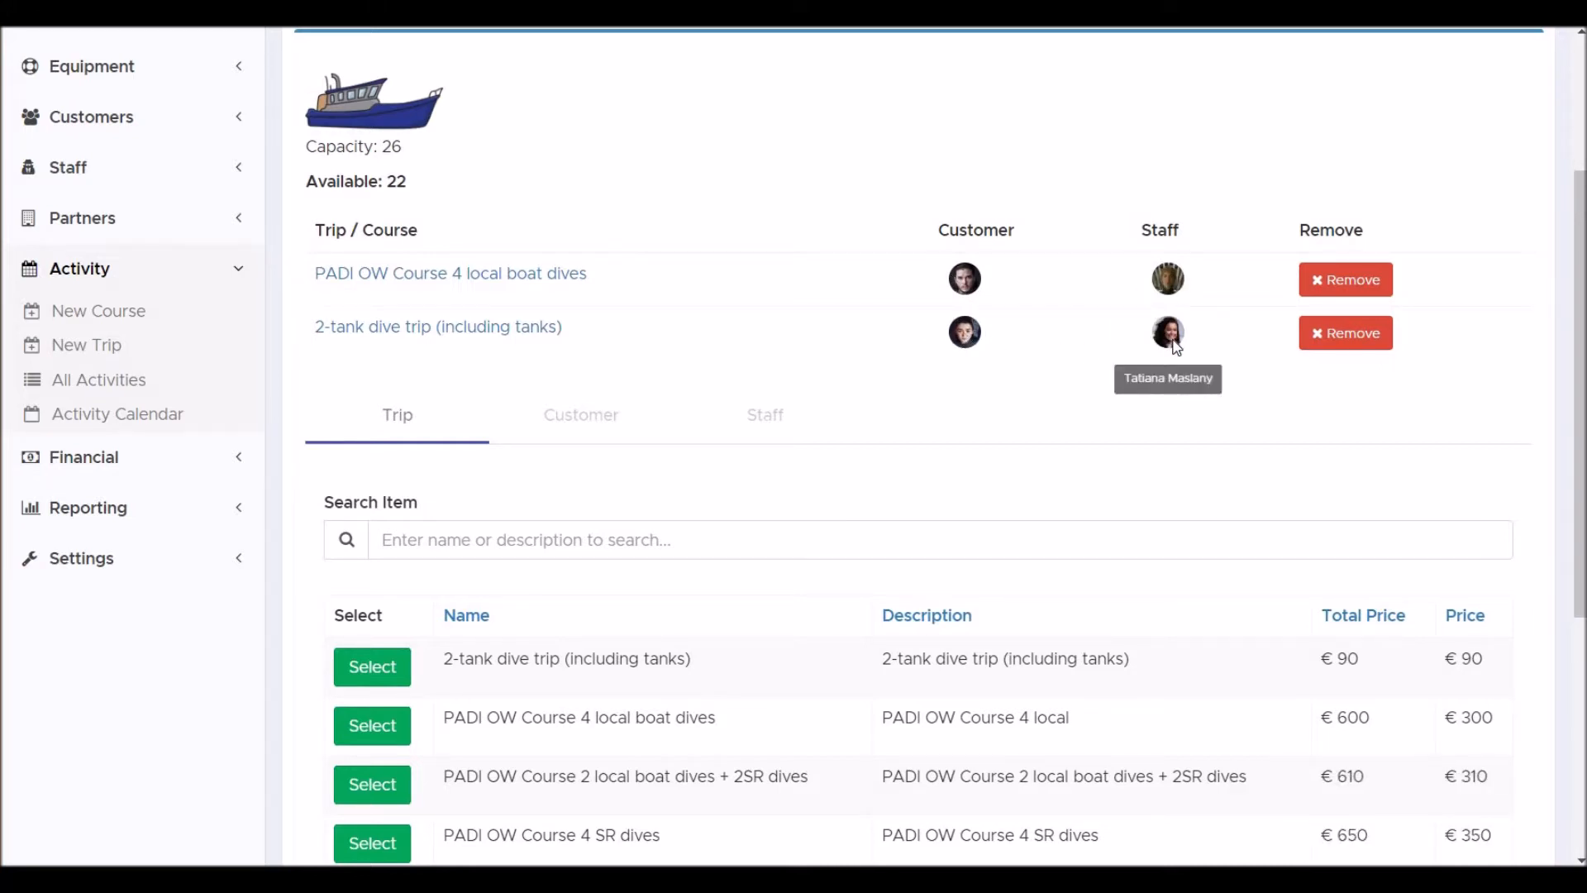
pyautogui.scroll(-5, 806, 335)
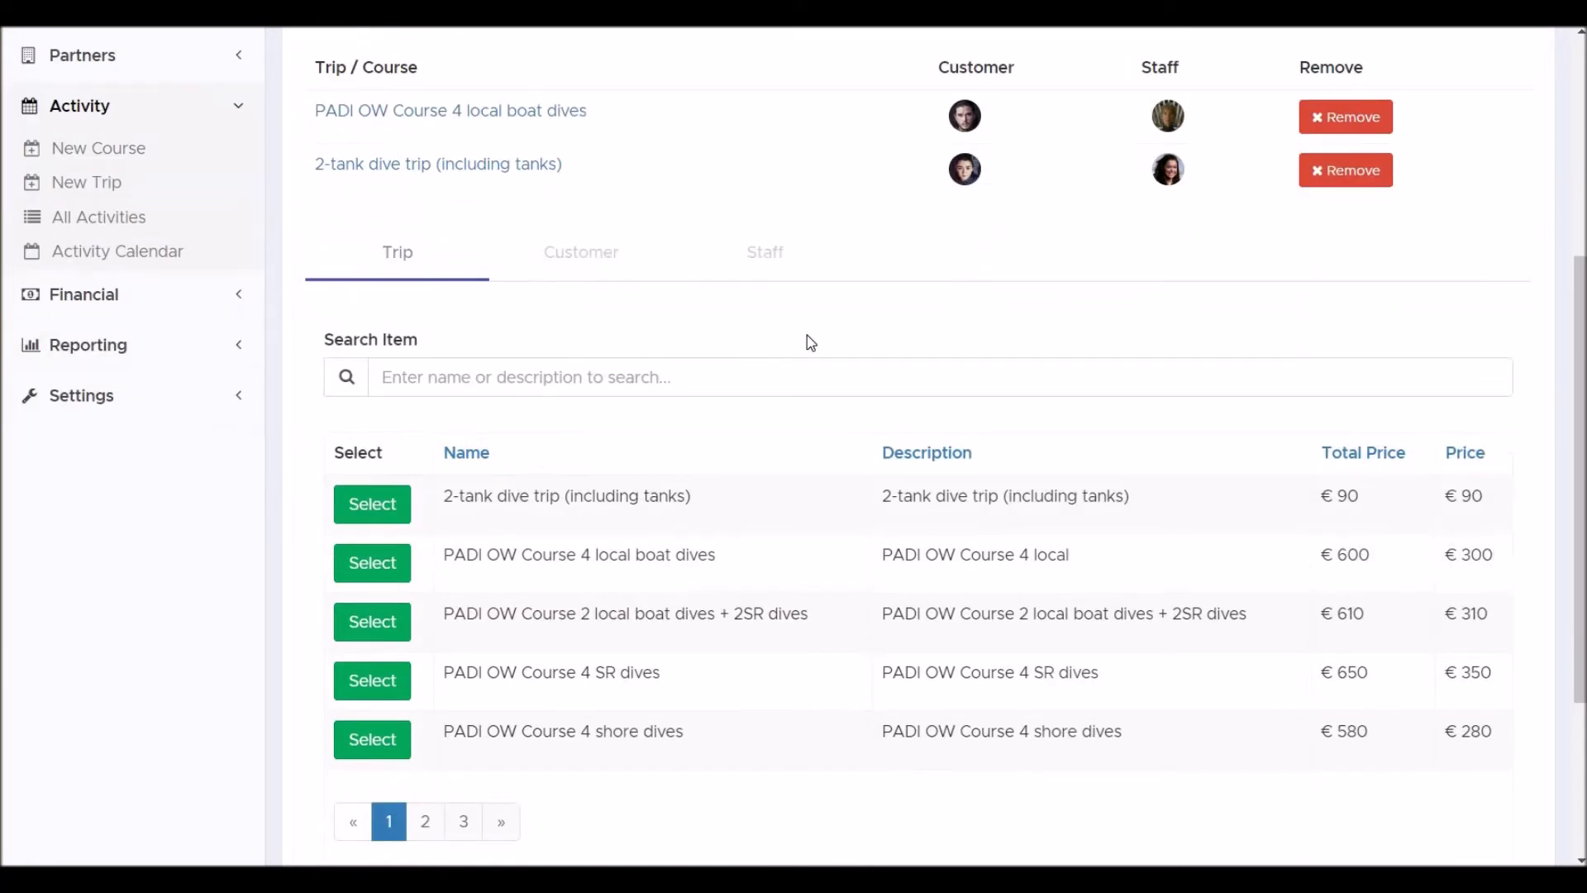
pyautogui.click(566, 717)
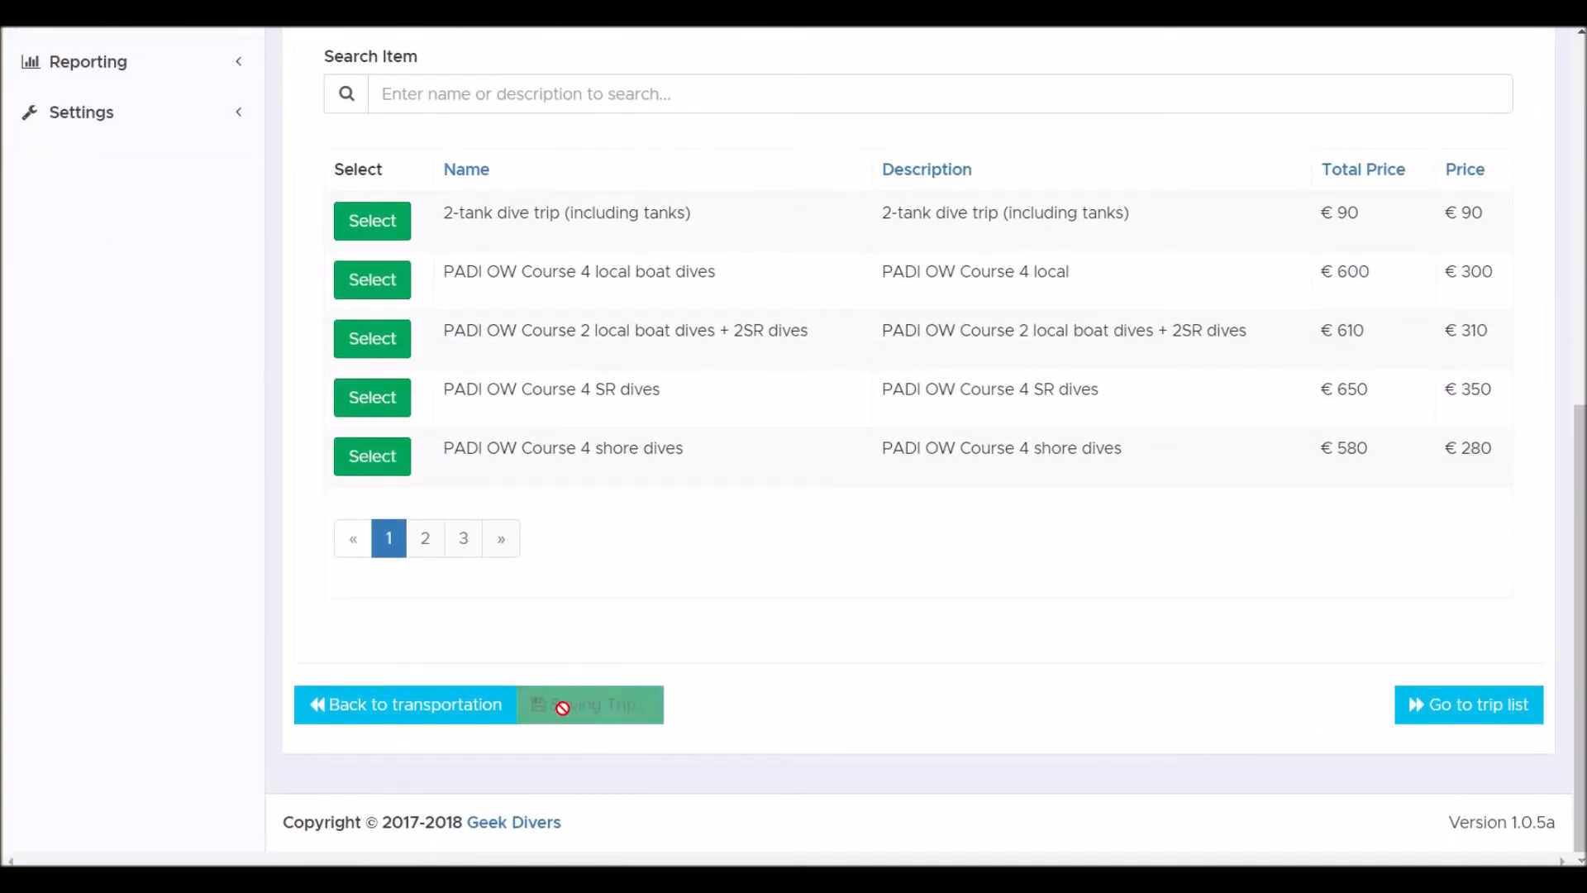
pyautogui.scroll(6, 633, 304)
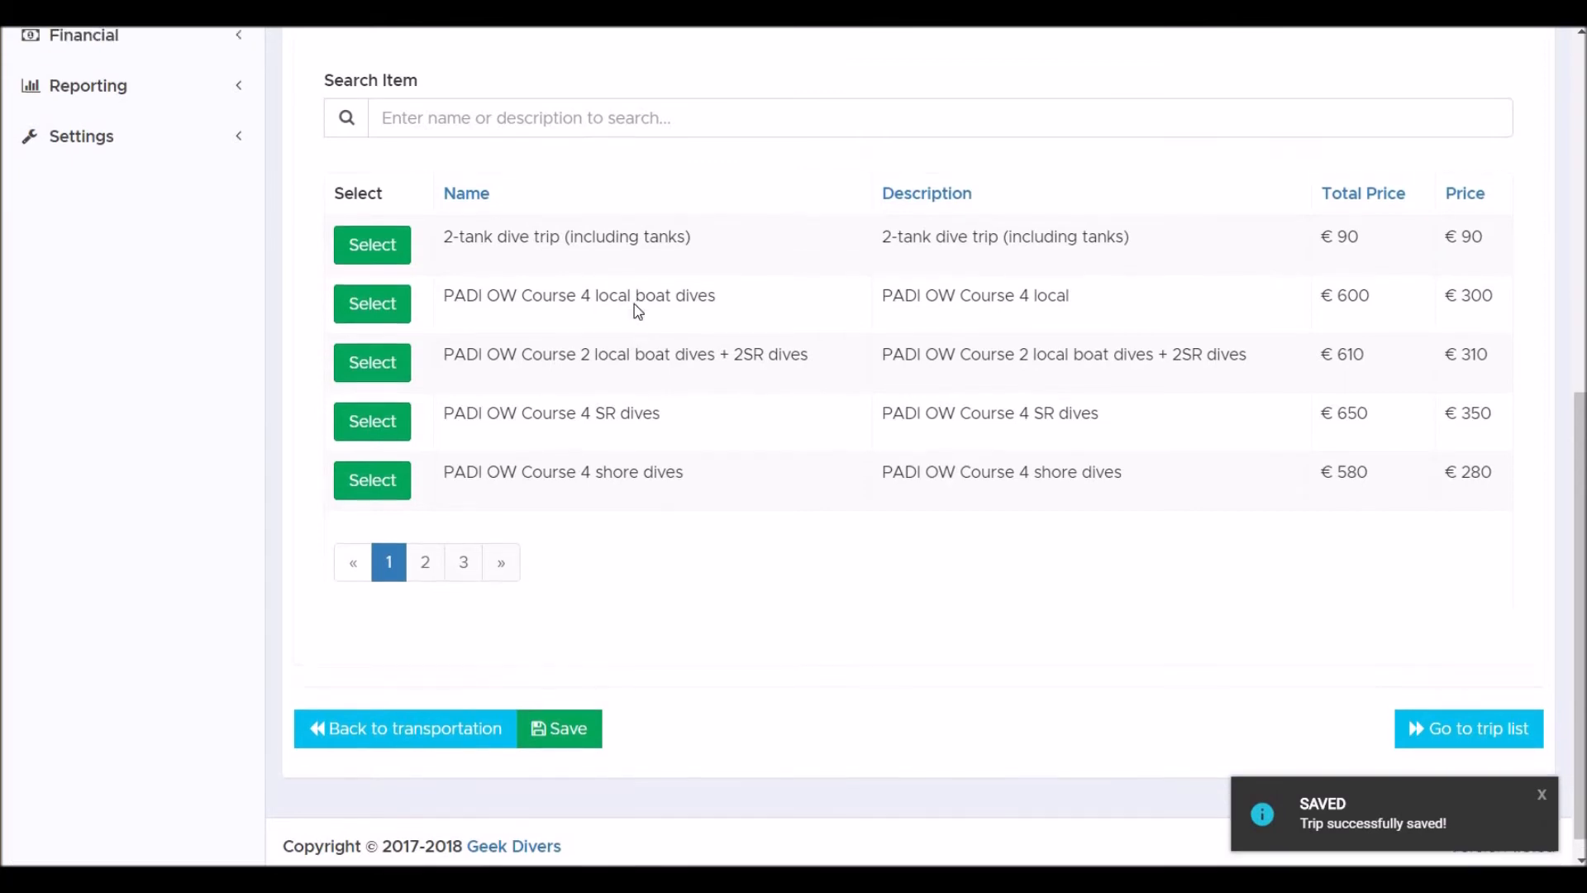
pyautogui.click(128, 426)
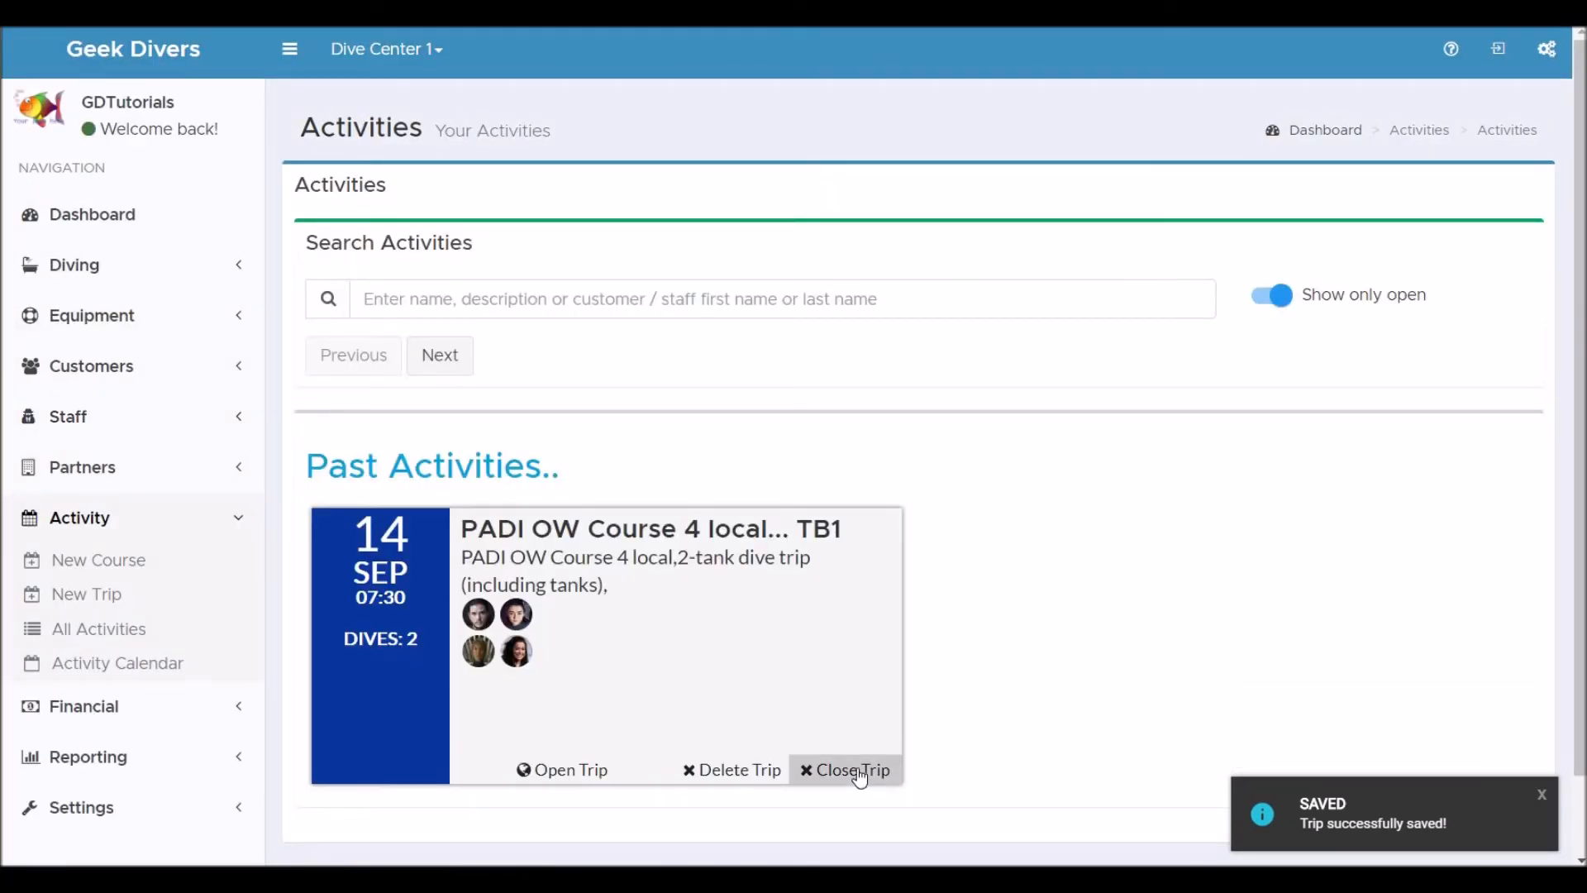
pyautogui.click(858, 771)
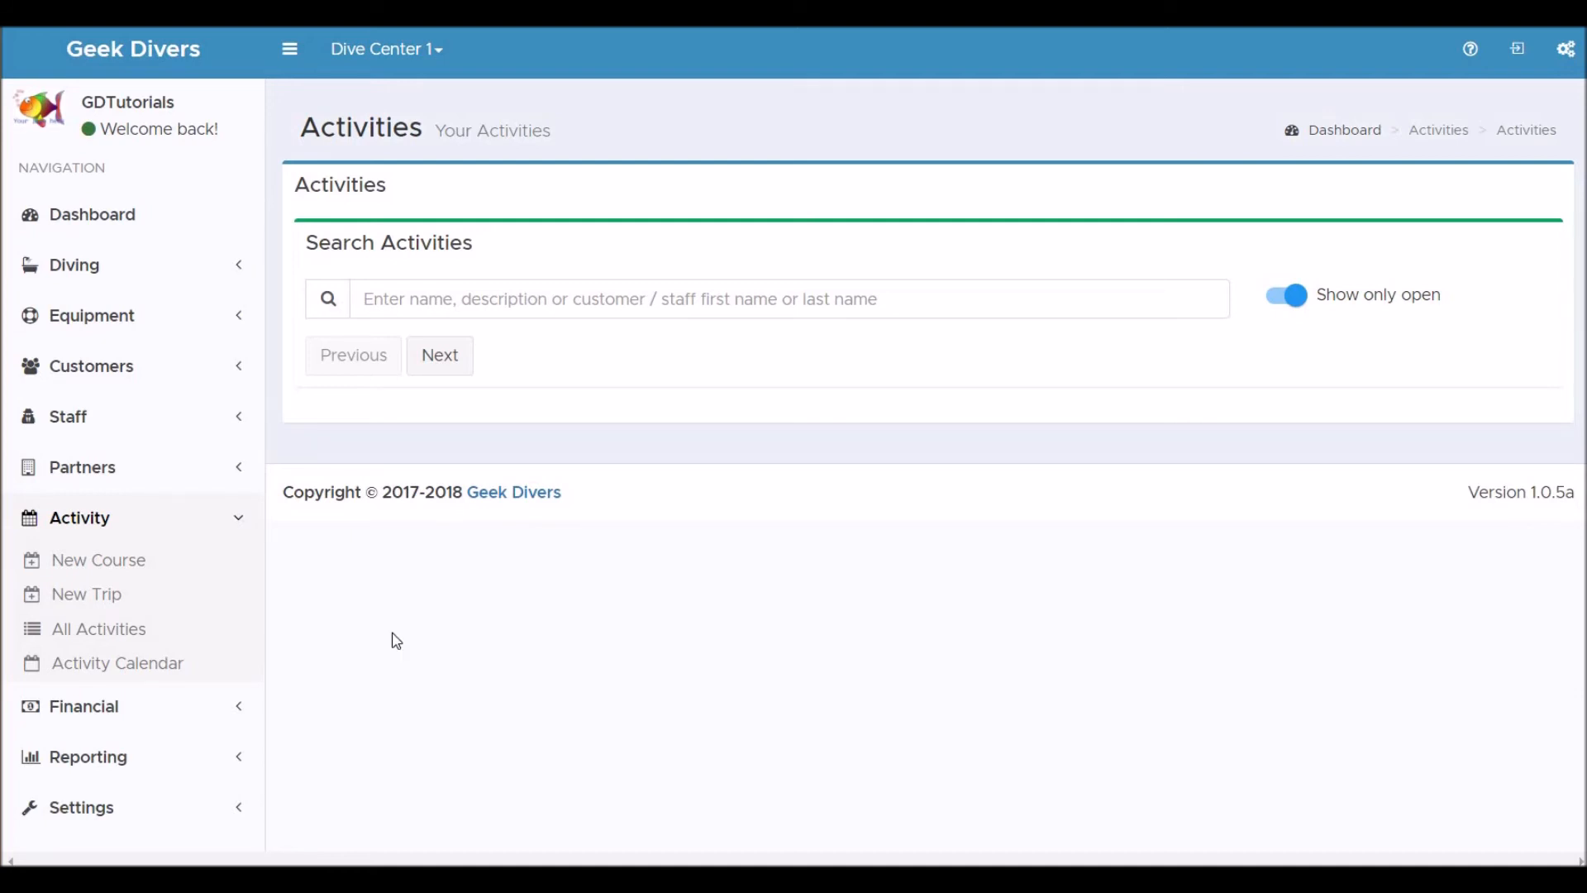
# View the payslip of the last staff member under open staff payments to check the closed trip's commission
pyautogui.click(81, 716)
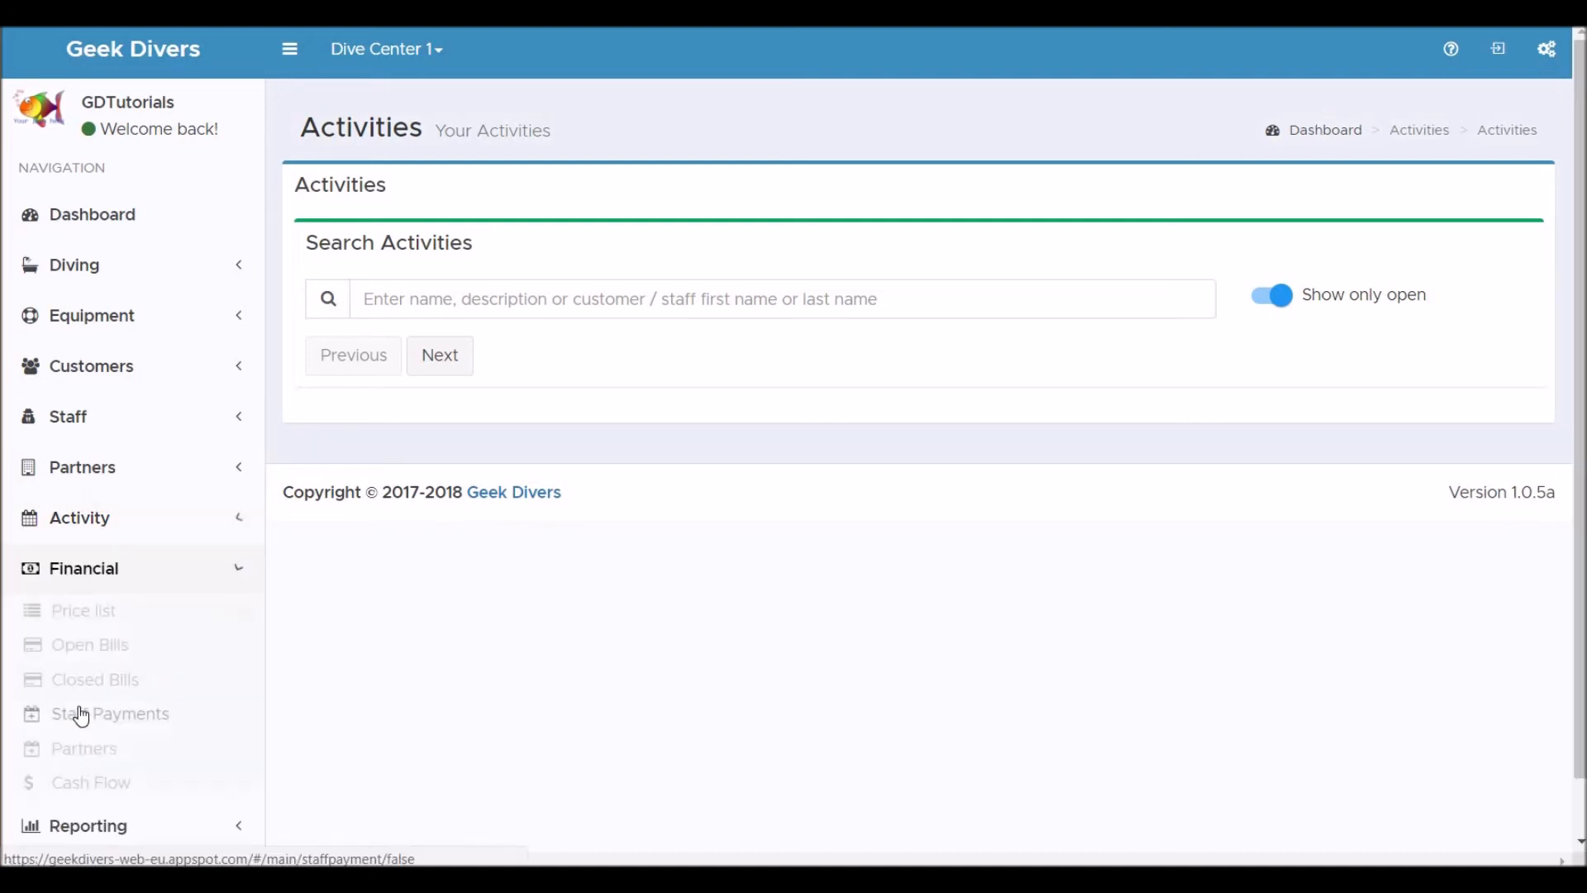
pyautogui.click(93, 716)
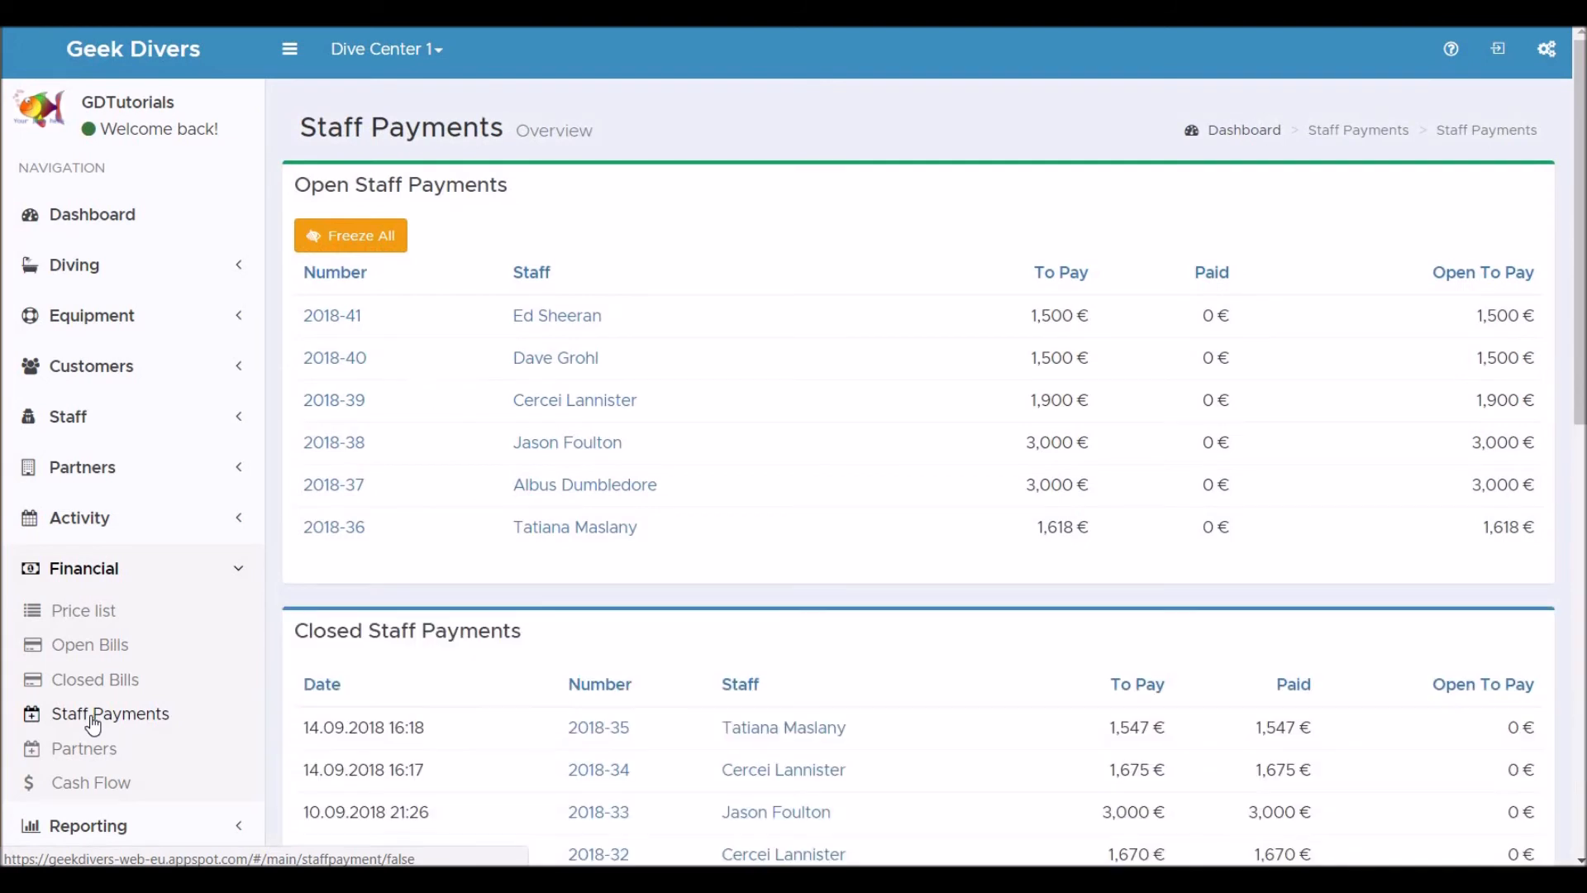
pyautogui.click(583, 529)
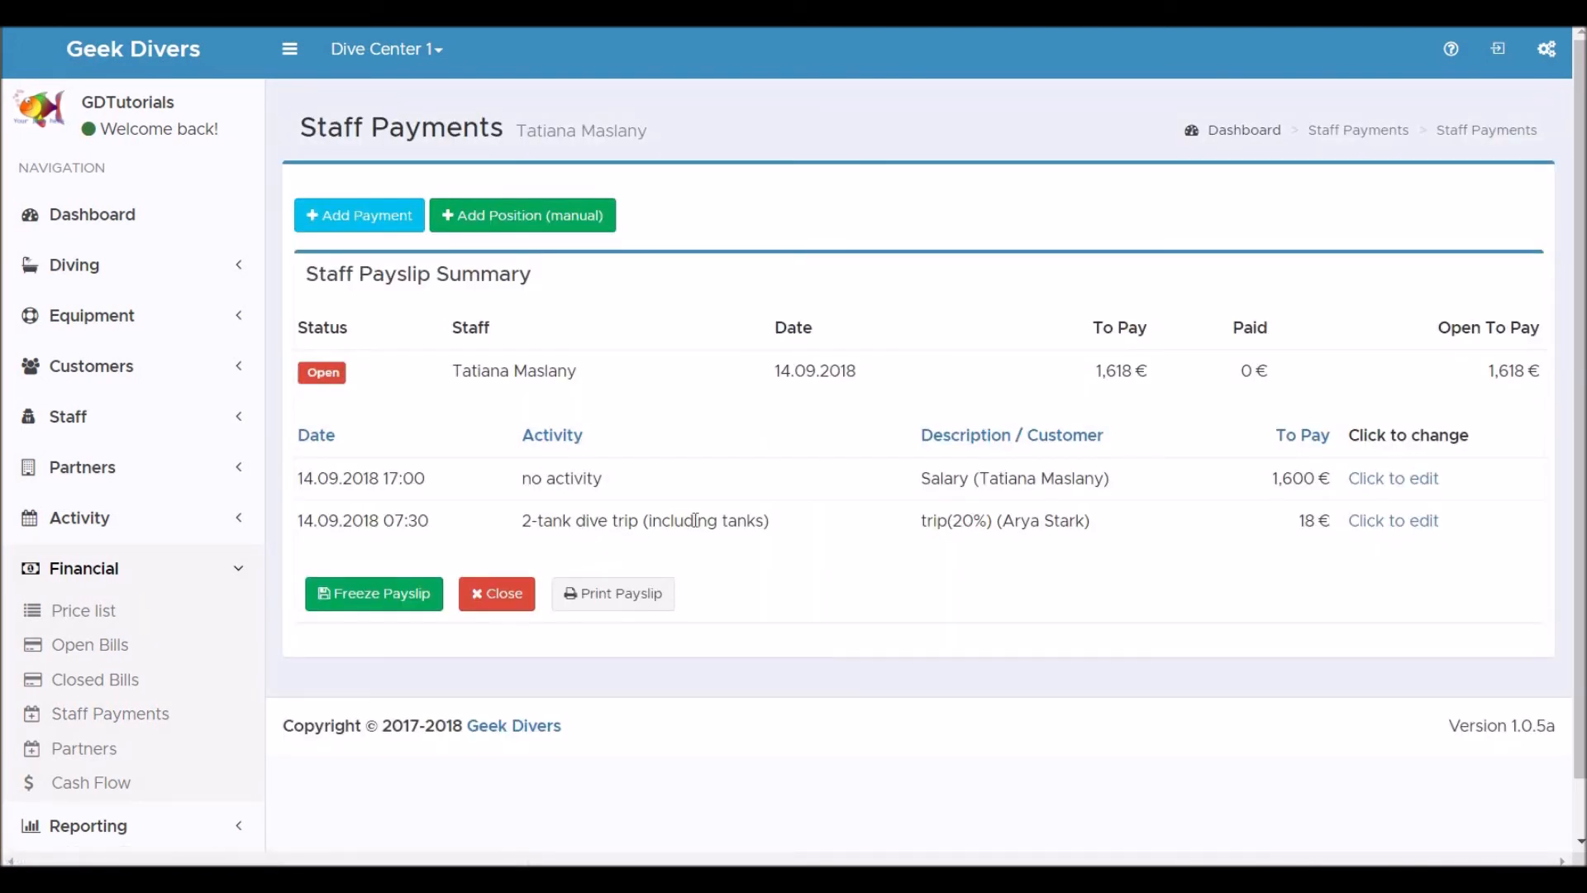